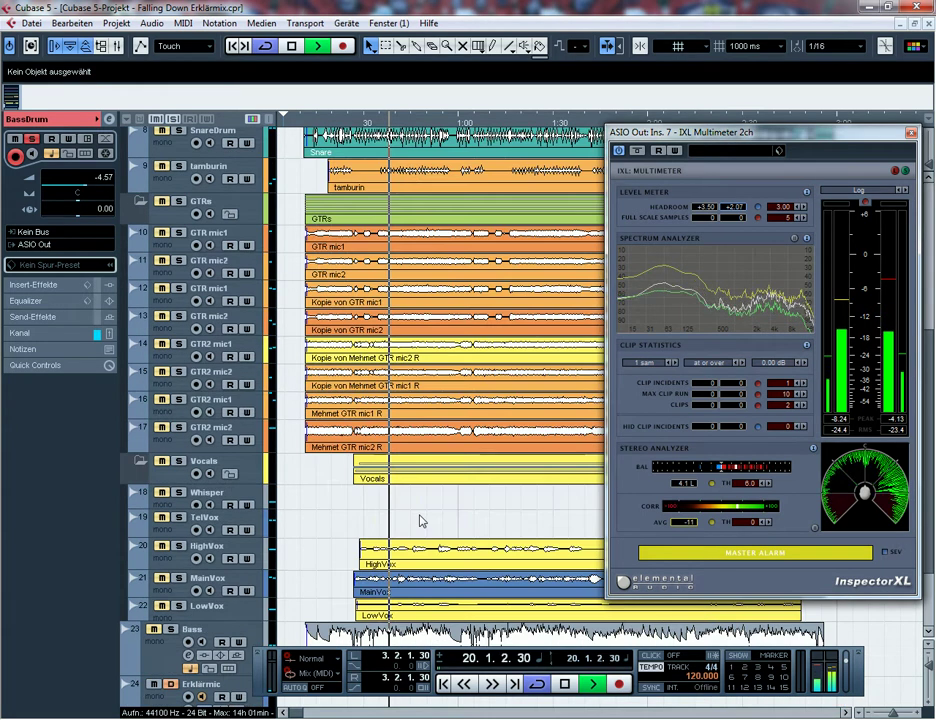
Solo only the BassDrum track and move playback back to an earlier passage near the song's beginning.
scroll(180, 305, "up", 10)
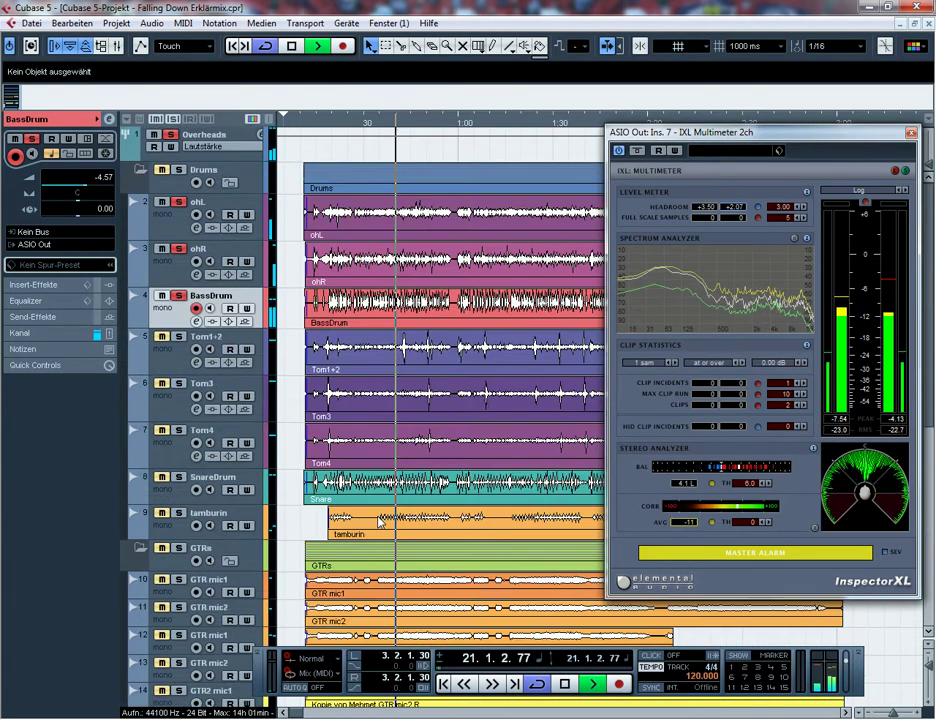
left_click(178, 296)
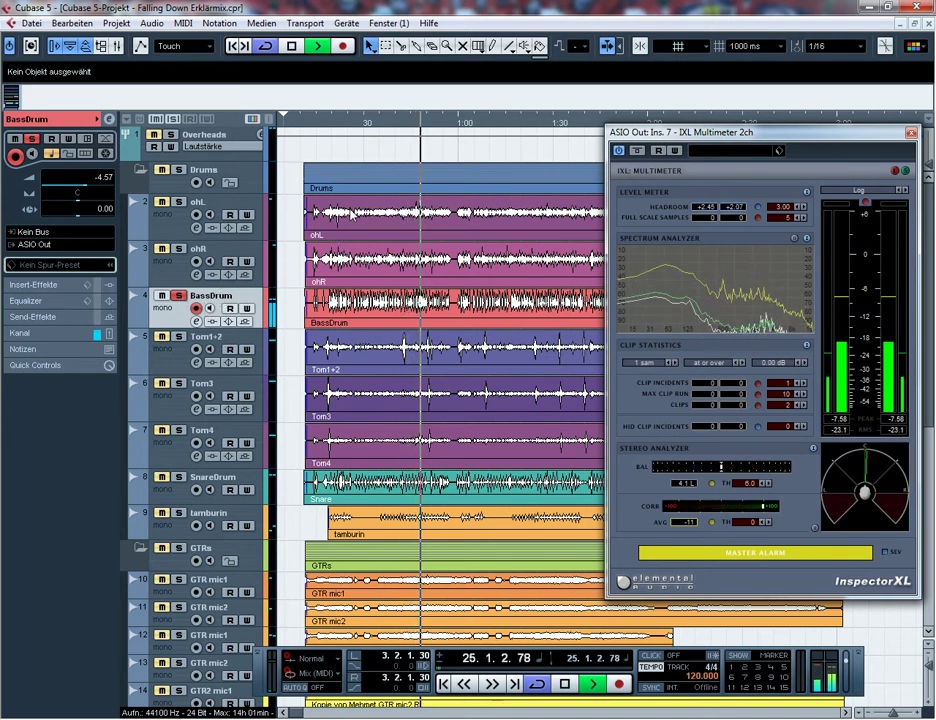
left_click_drag(372, 125, 413, 156)
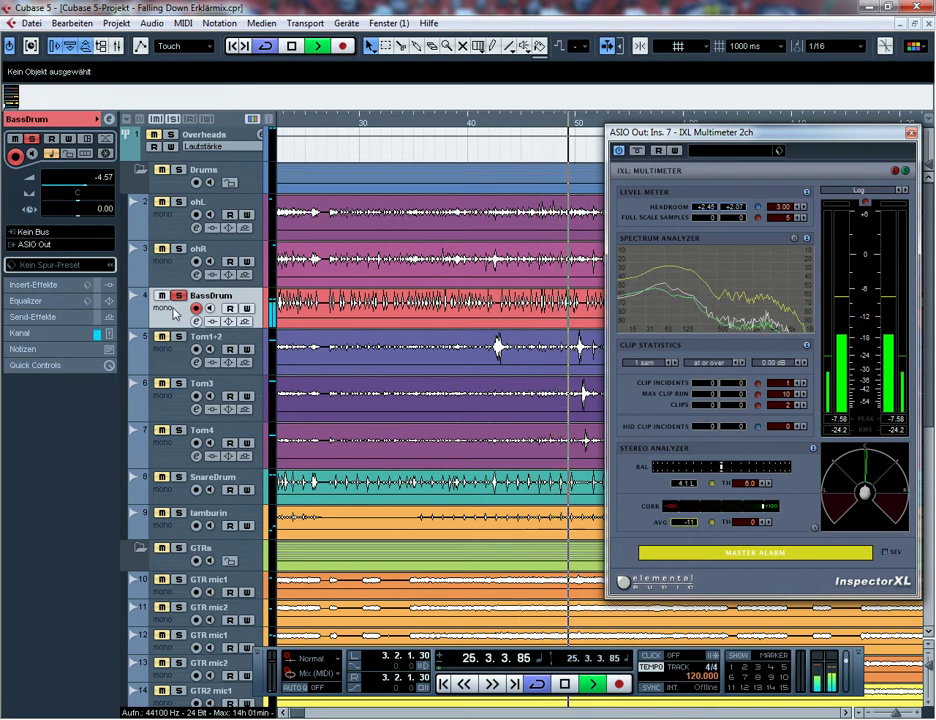
left_click_drag(410, 122, 391, 100)
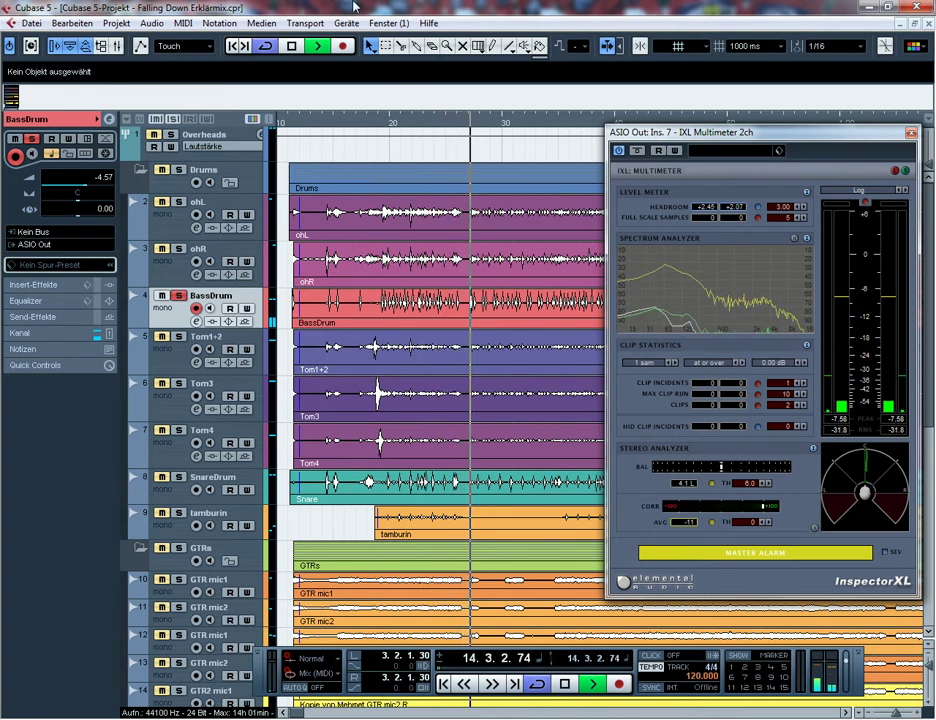
left_click_drag(378, 124, 398, 121)
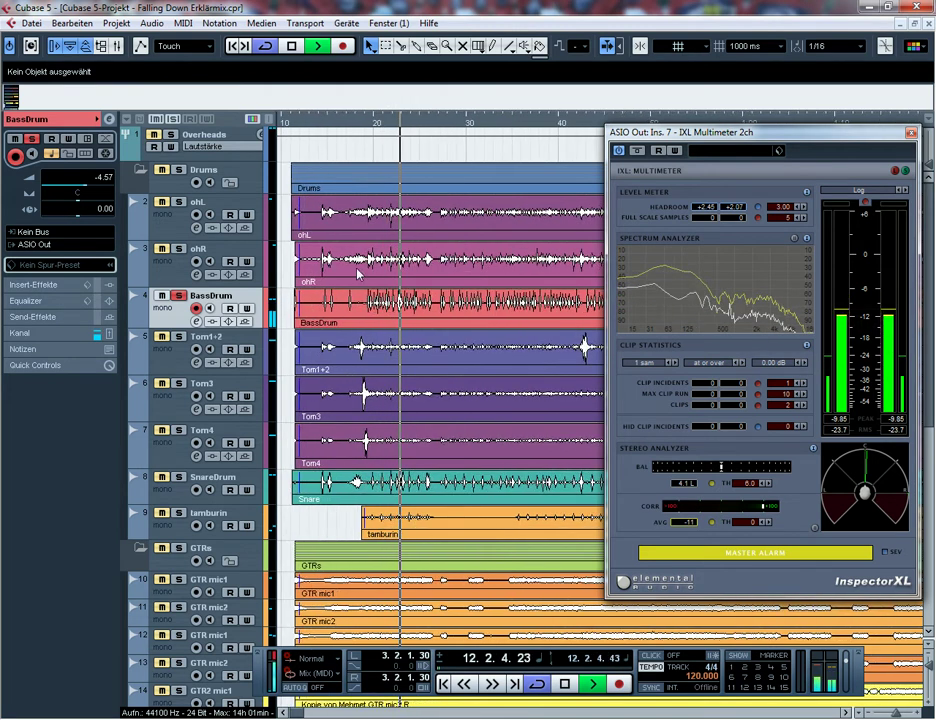
Load the Waves SSLChannel Stereo plug-in into the second insert slot of the BassDrum track.
left_click(66, 286)
left_click(60, 209)
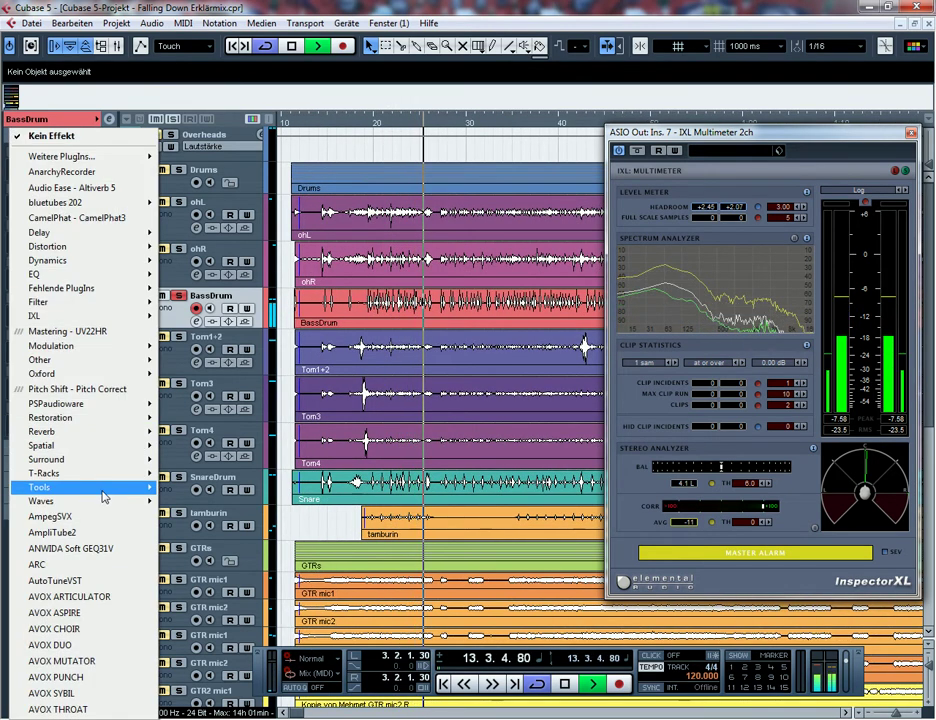
mouse_move(60, 501)
mouse_move(195, 534)
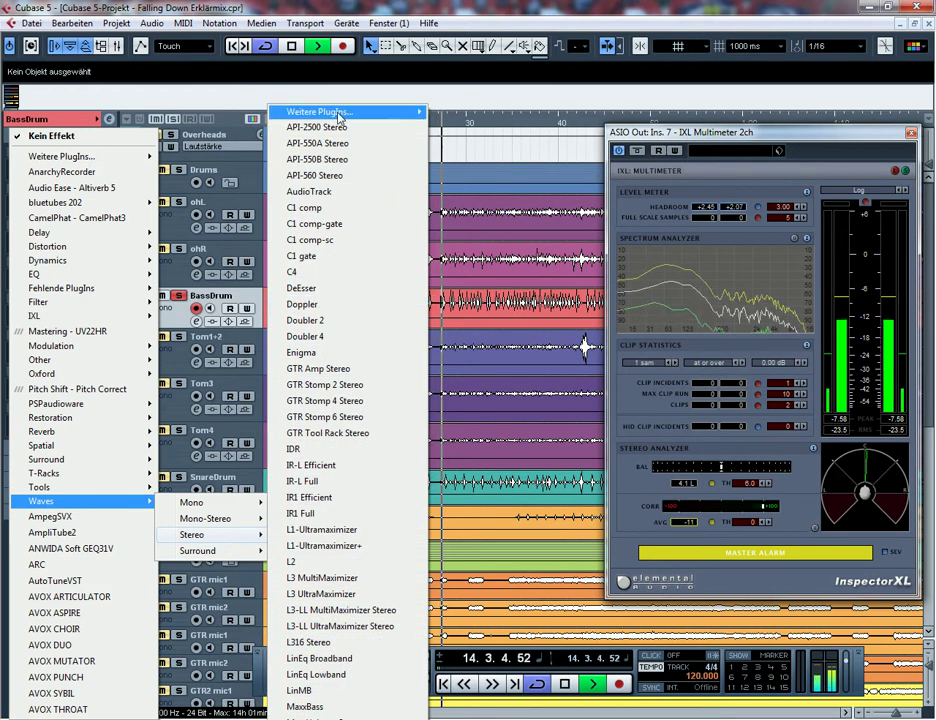
mouse_move(380, 112)
left_click(500, 579)
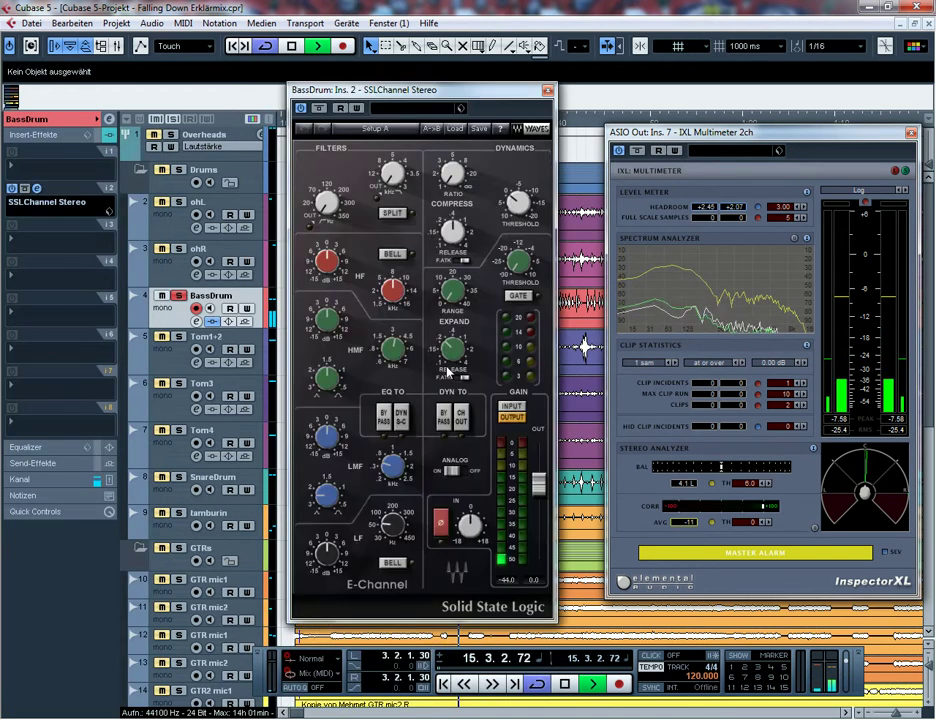
left_click_drag(406, 97, 385, 101)
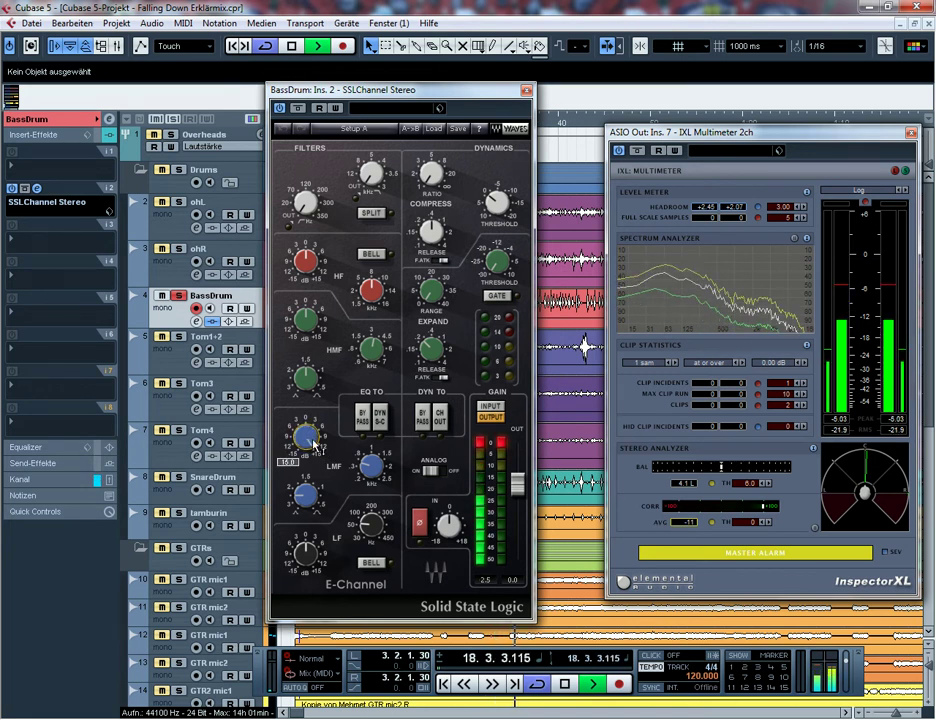
Replace the plug-in in BassDrum's second insert slot with the Waves SSLChannel Mono version.
left_click(44, 207)
mouse_move(60, 501)
mouse_move(205, 518)
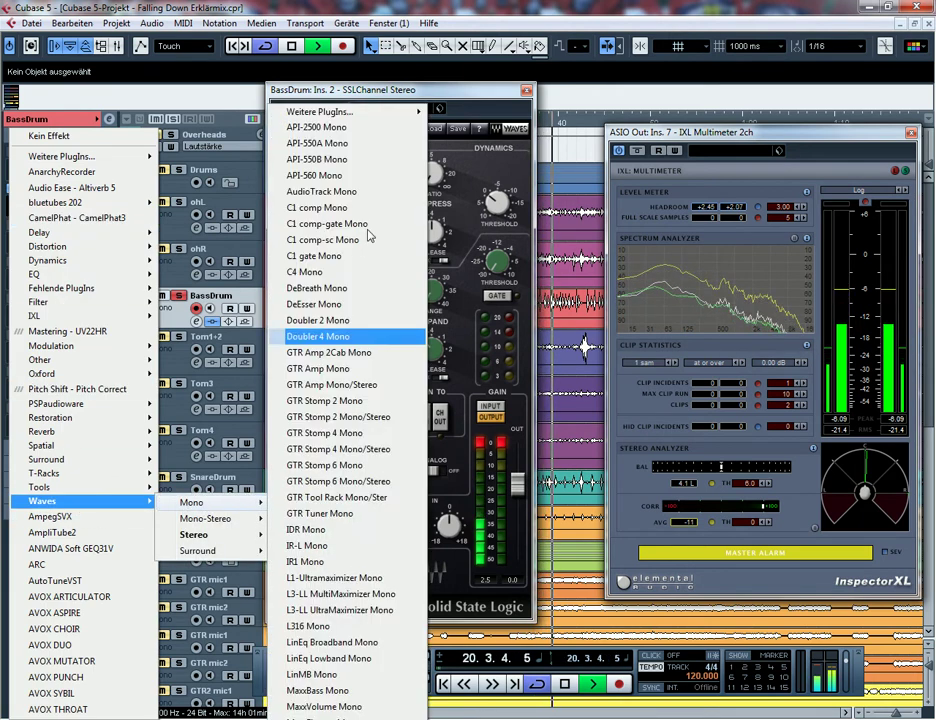
mouse_move(320, 112)
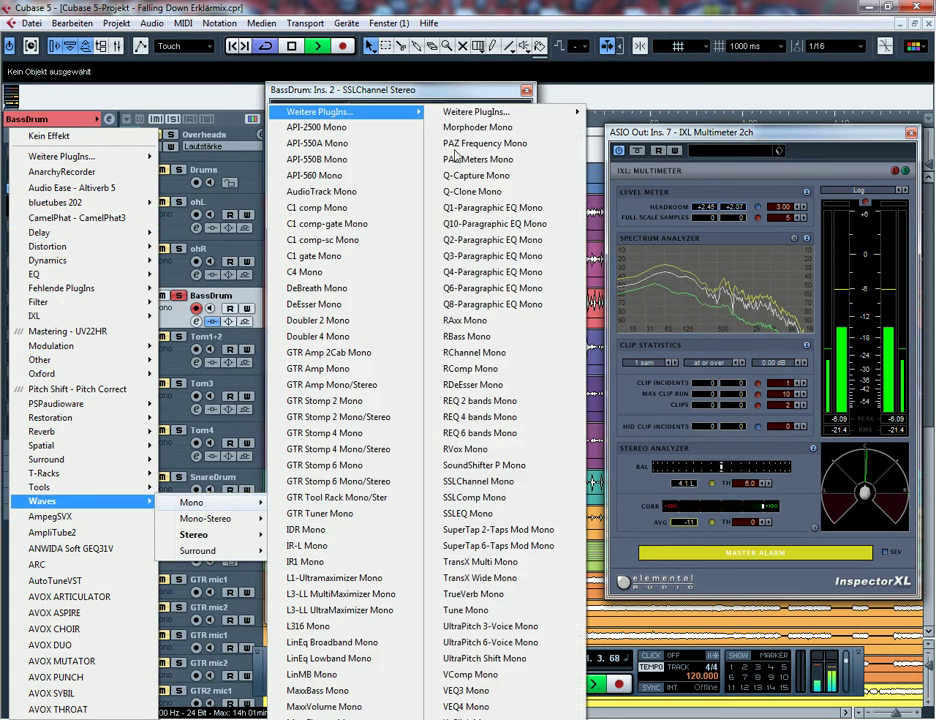
left_click(495, 481)
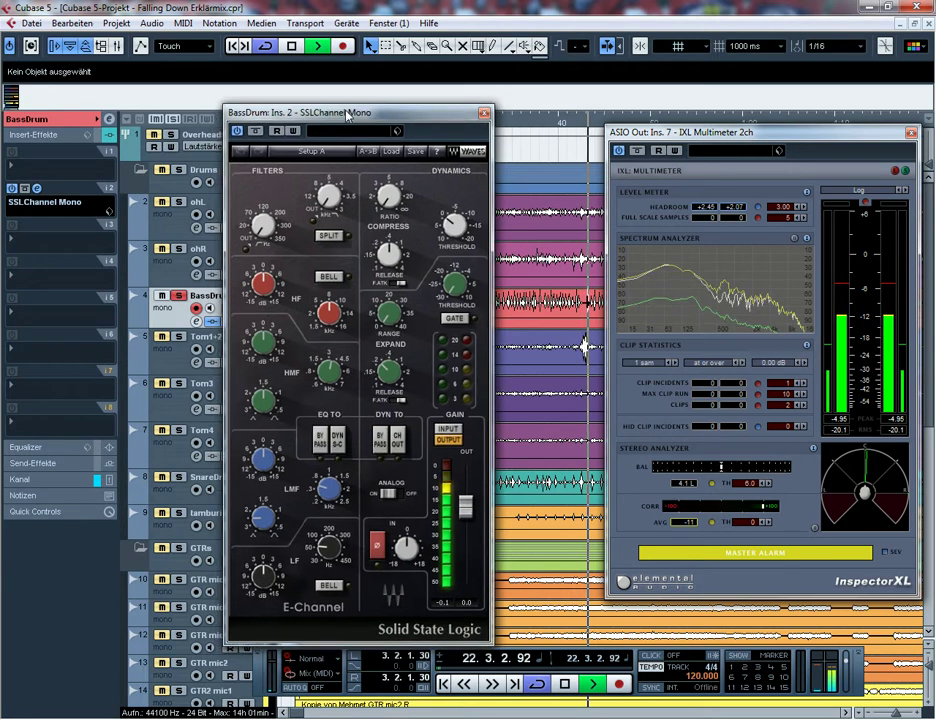
left_click_drag(348, 116, 359, 108)
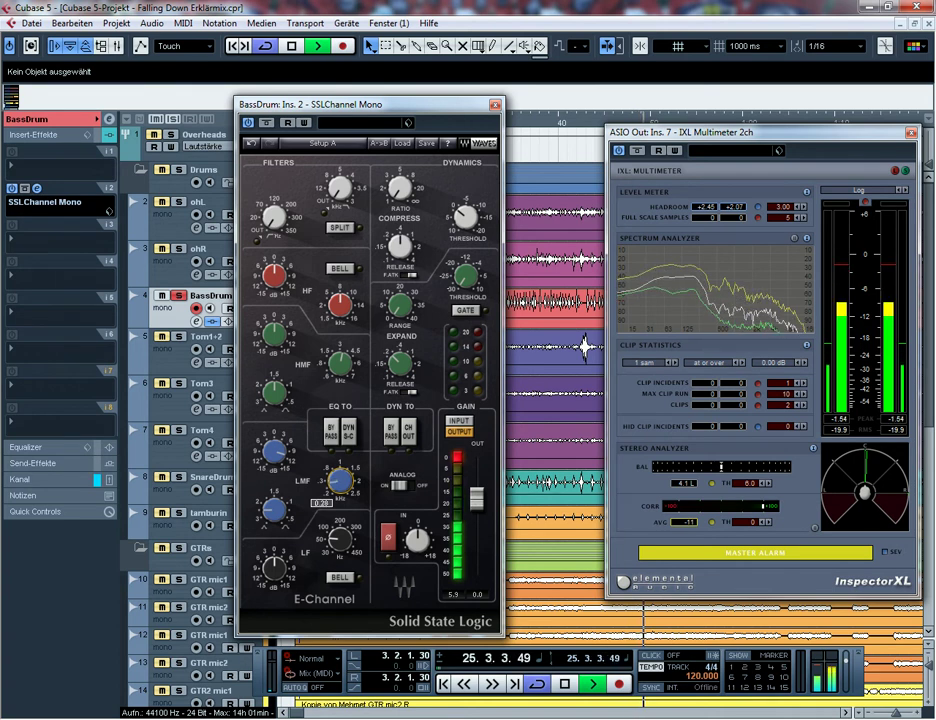
Sweep the LMF band's frequency and cut its gain on the bass drum, clearing the multimeter's master alarm.
left_click_drag(340, 481, 340, 468)
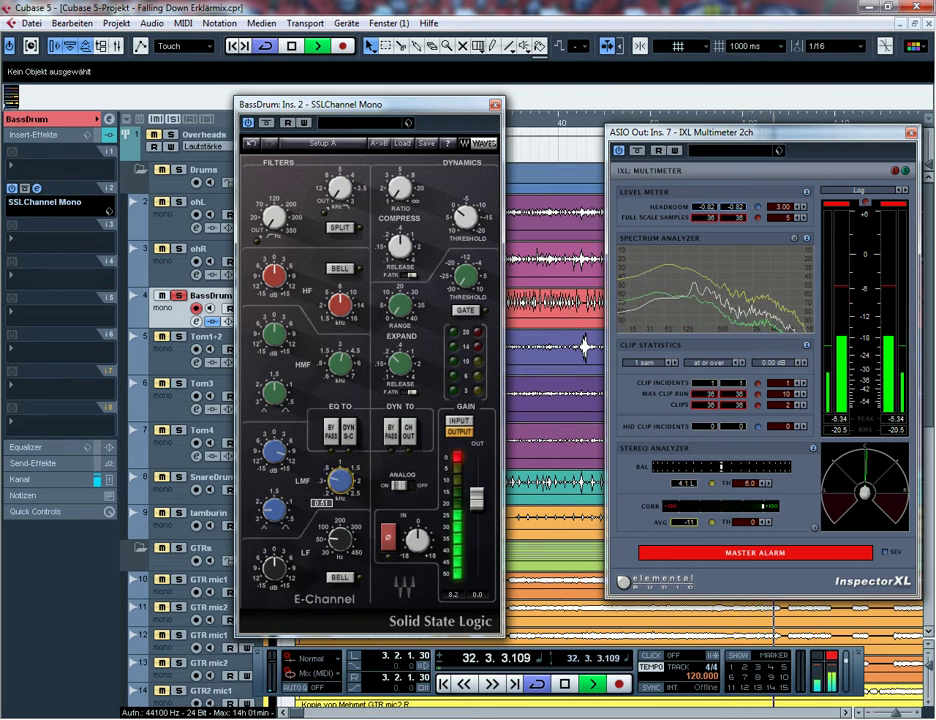
left_click_drag(274, 452, 274, 514)
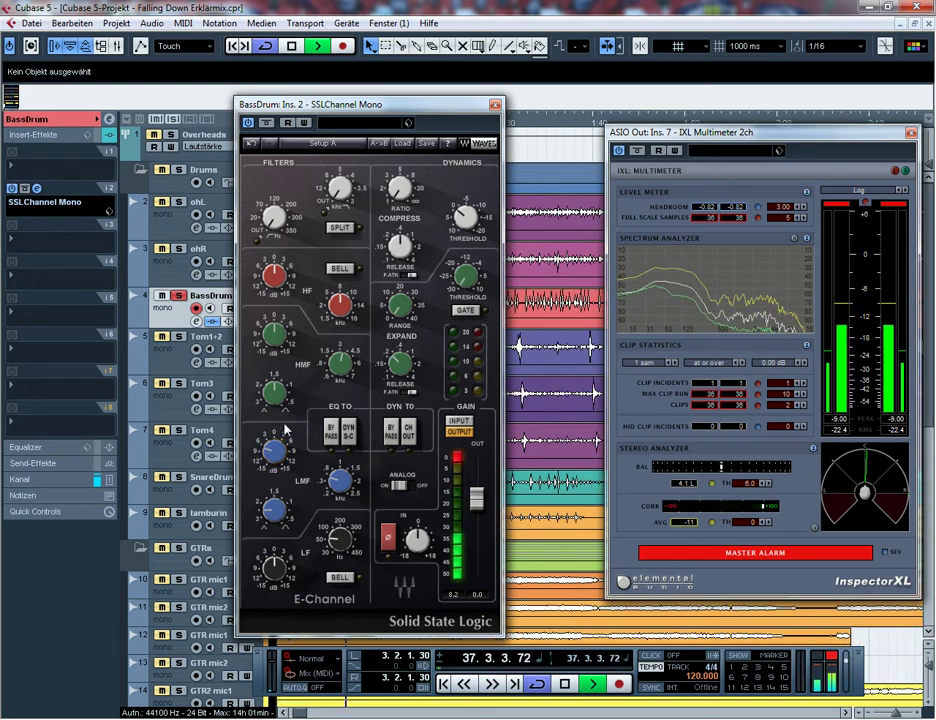
left_click(656, 553)
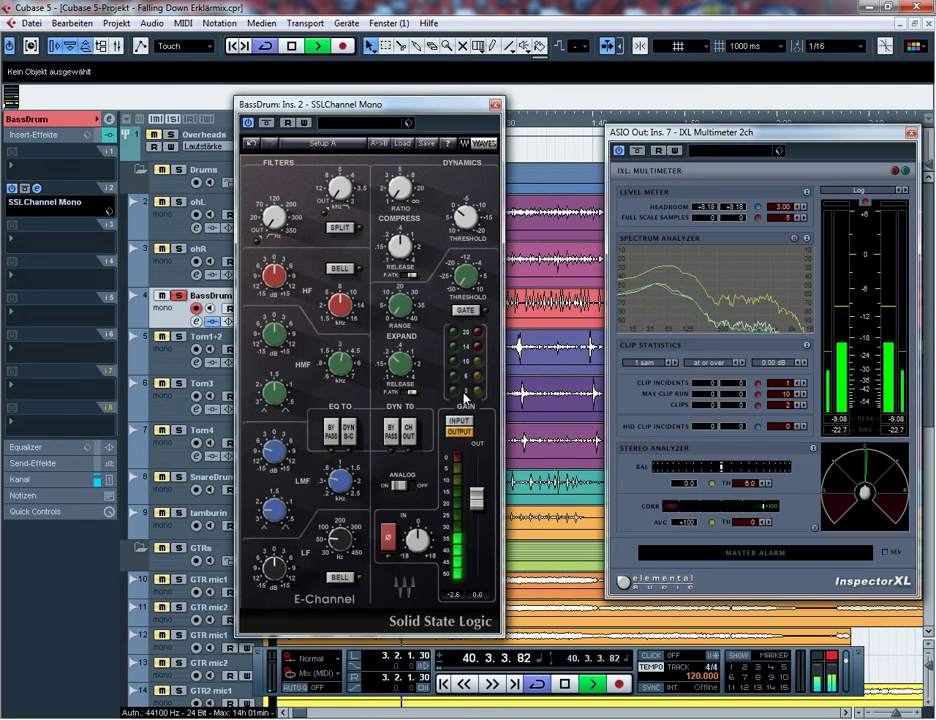
Boost the HMF band strongly, sweep its frequency to about 2.64 kHz, and reduce the gain to a moderate boost.
left_click_drag(274, 336, 275, 292)
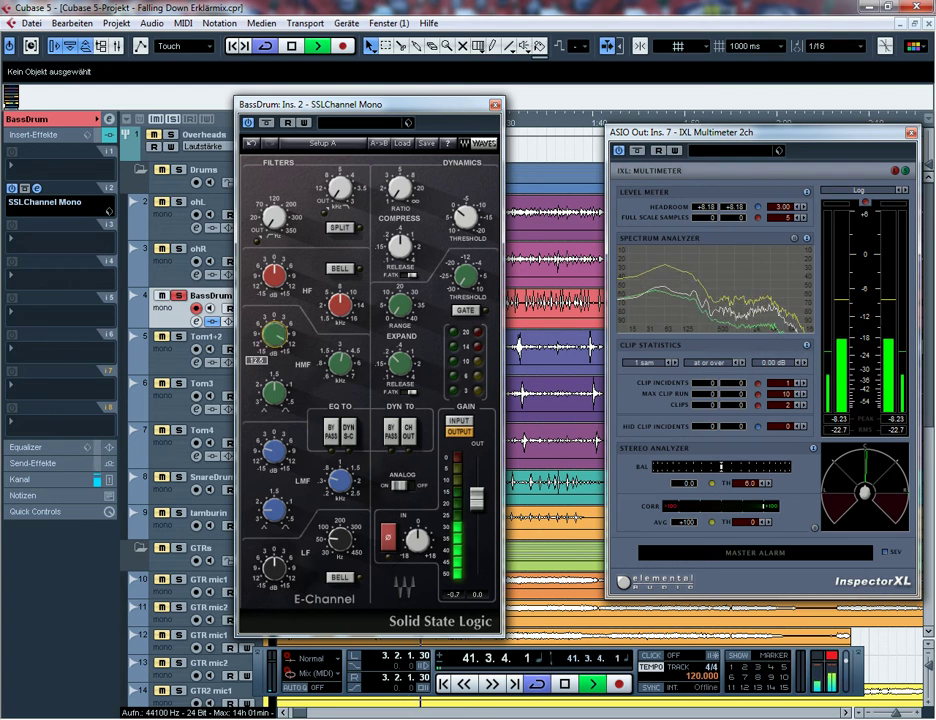
left_click_drag(340, 365, 340, 359)
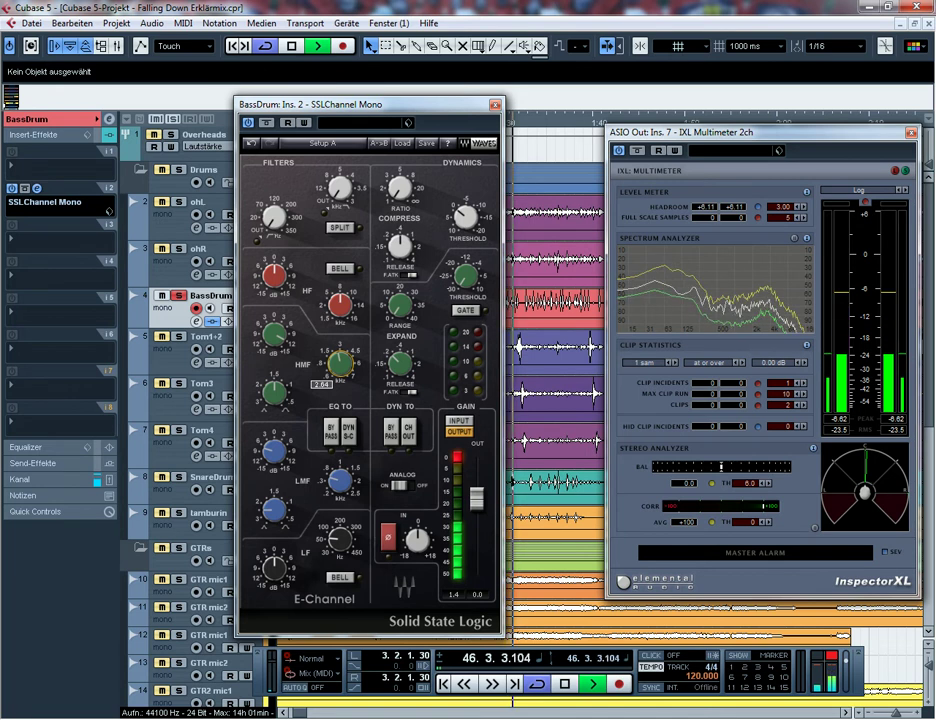
left_click_drag(274, 334, 274, 362)
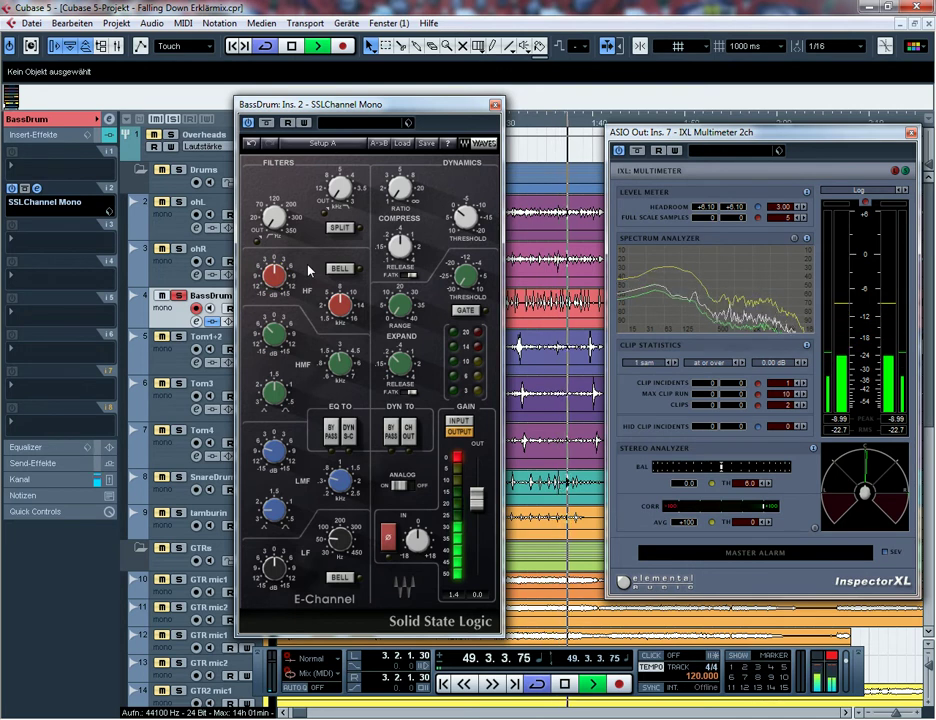
Boost the HF band's gain on the bass drum and lower its frequency.
left_click_drag(275, 277, 275, 258)
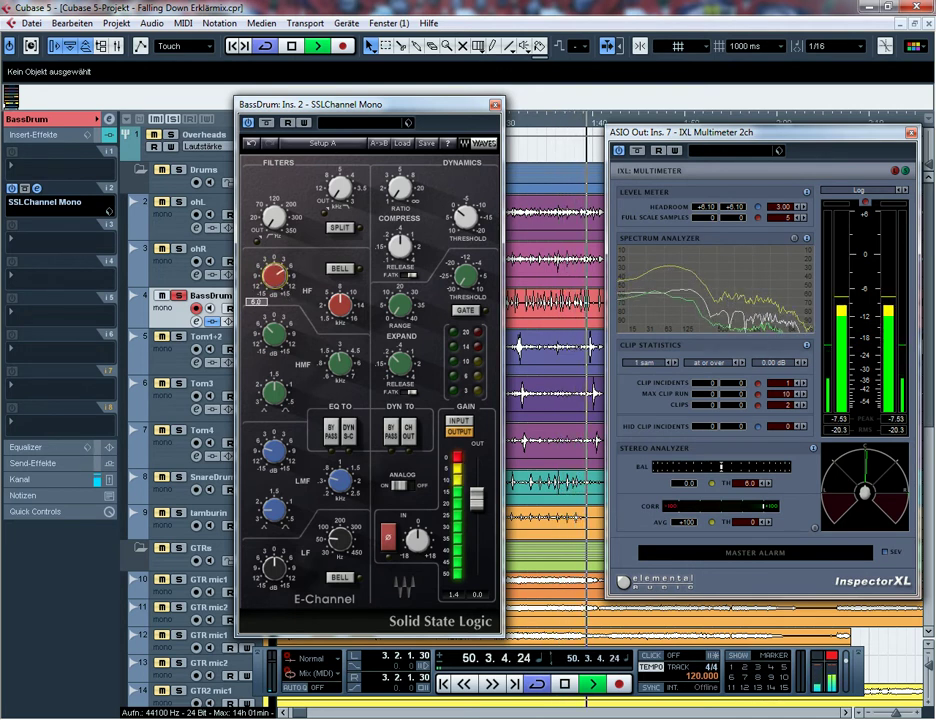
left_click_drag(342, 308, 342, 326)
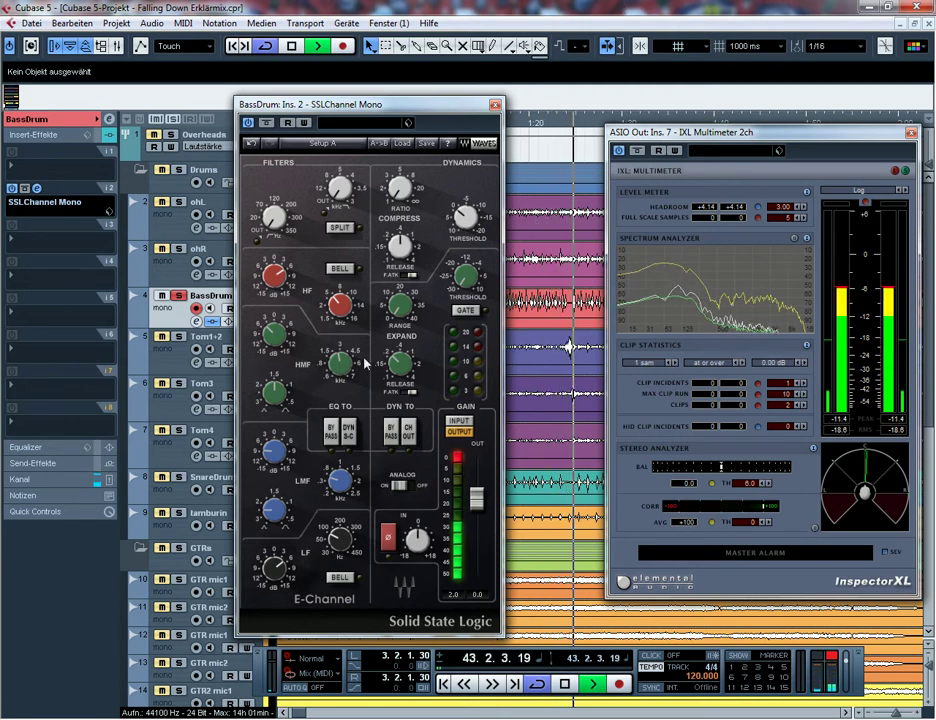
Compare the bass drum with SSLChannel bypassed and active, and lower the plug-in's input gain slightly.
left_click(266, 123)
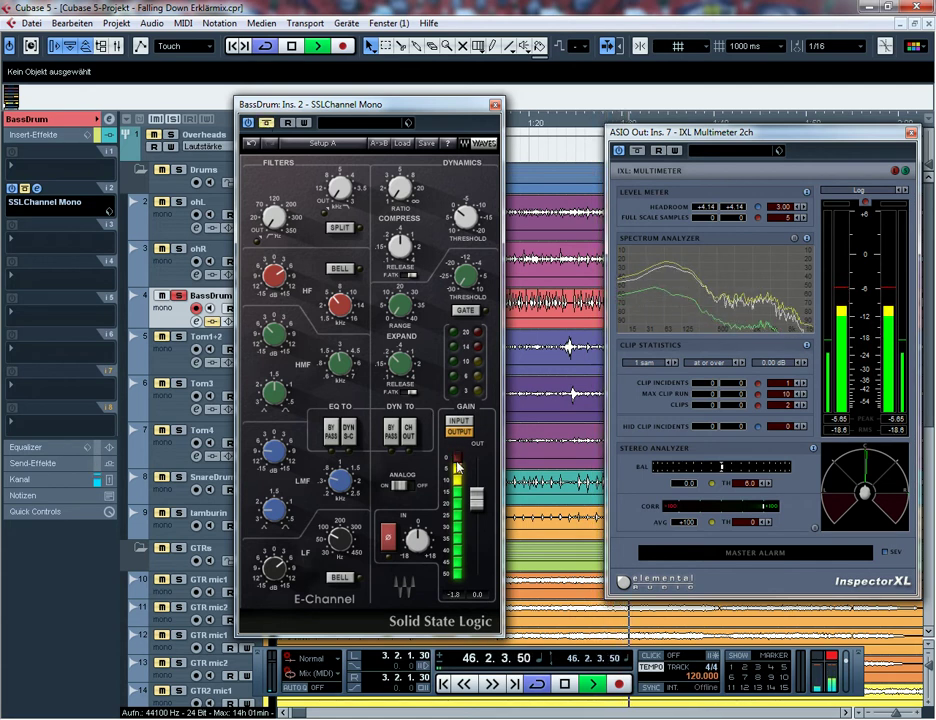
left_click(267, 124)
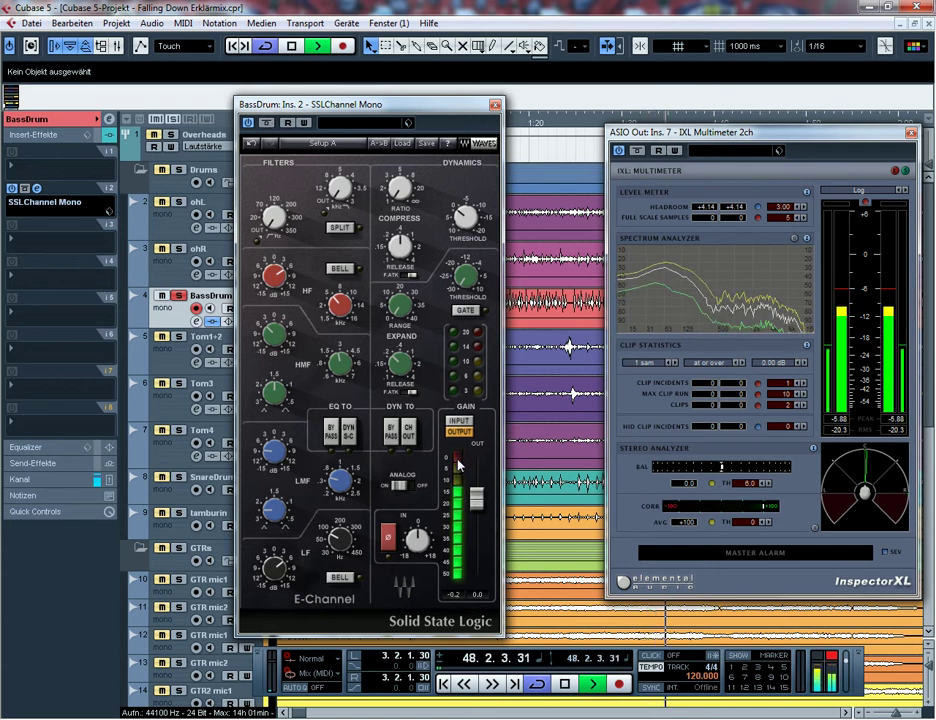
left_click_drag(418, 540, 418, 547)
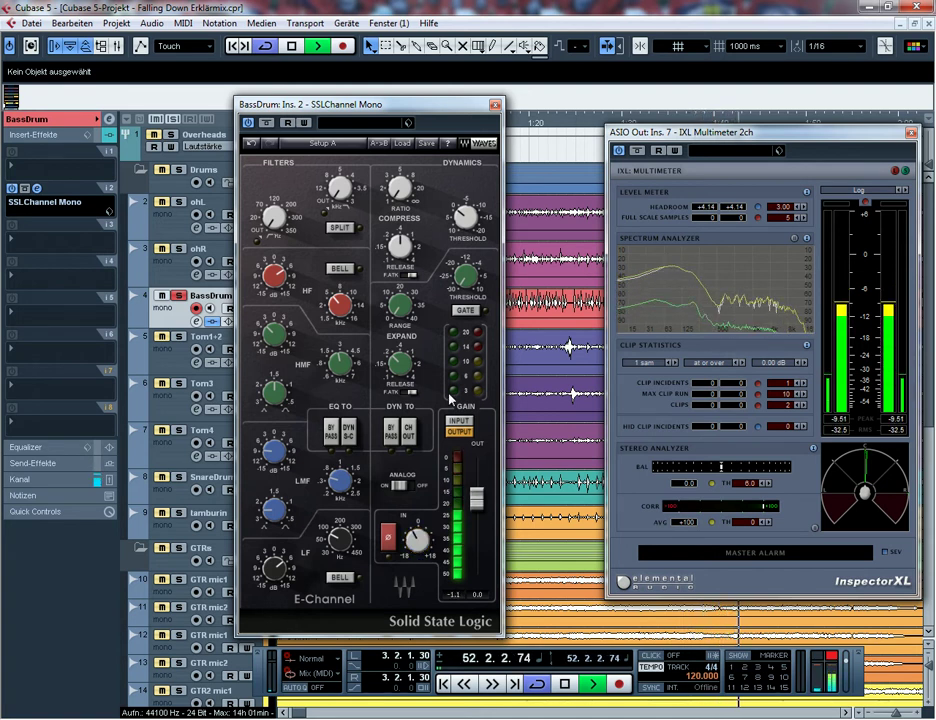
left_click(267, 123)
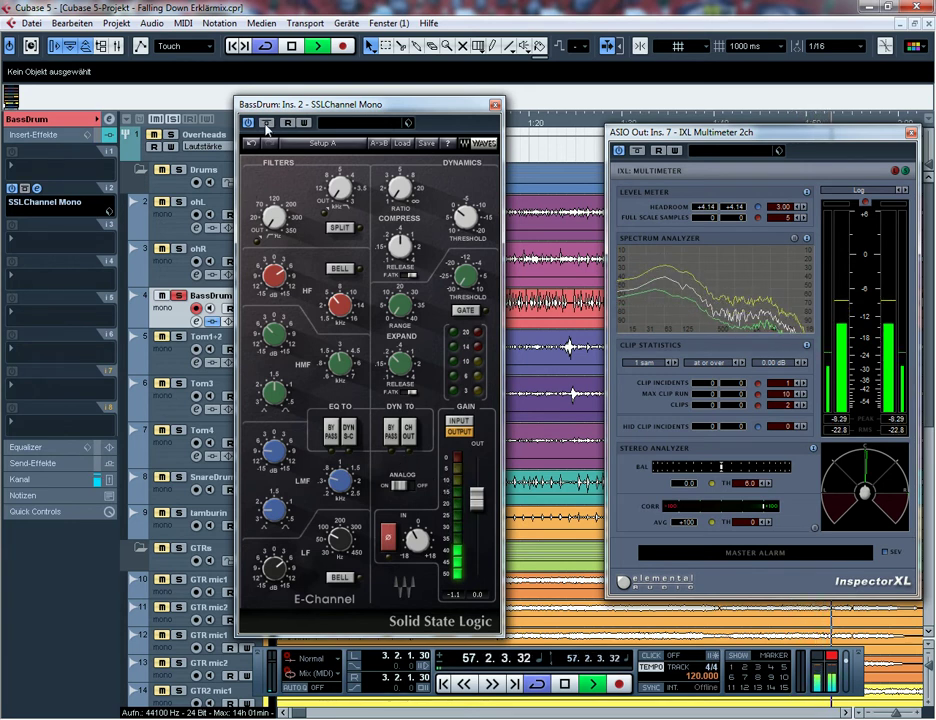
Raise the SSLChannel output level to 2.0 dB and compare the sound with the effect bypassed and active.
left_click_drag(480, 507, 478, 494)
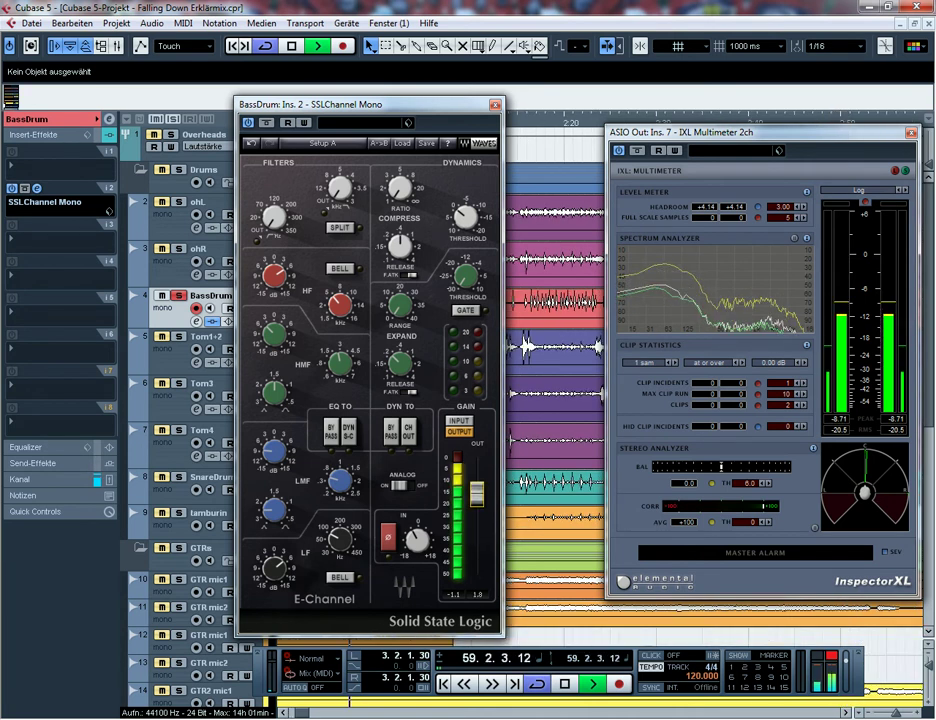
left_click(267, 123)
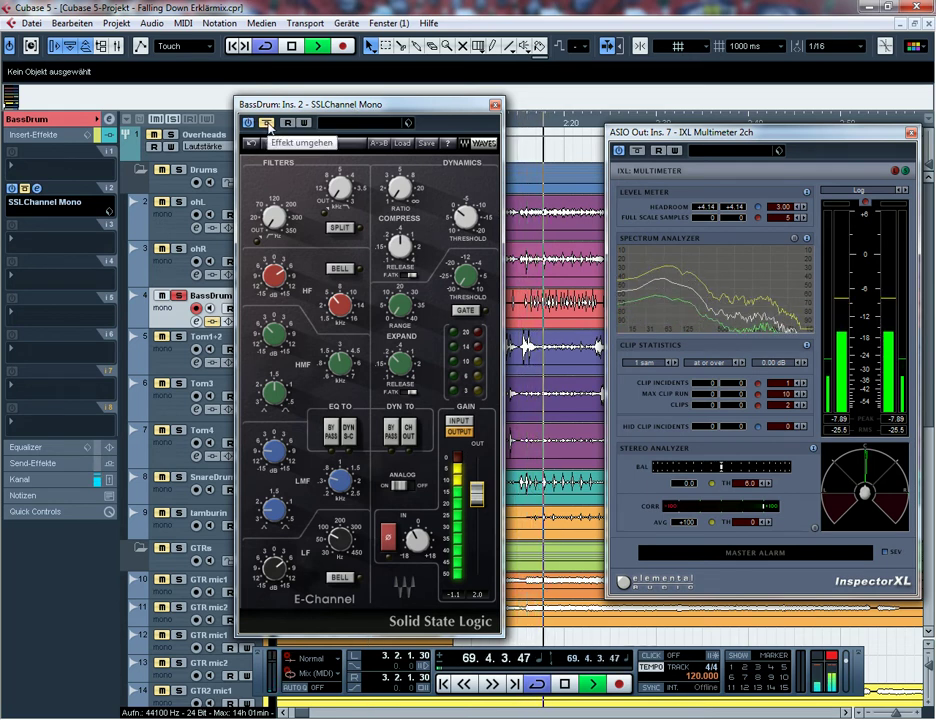
left_click(267, 123)
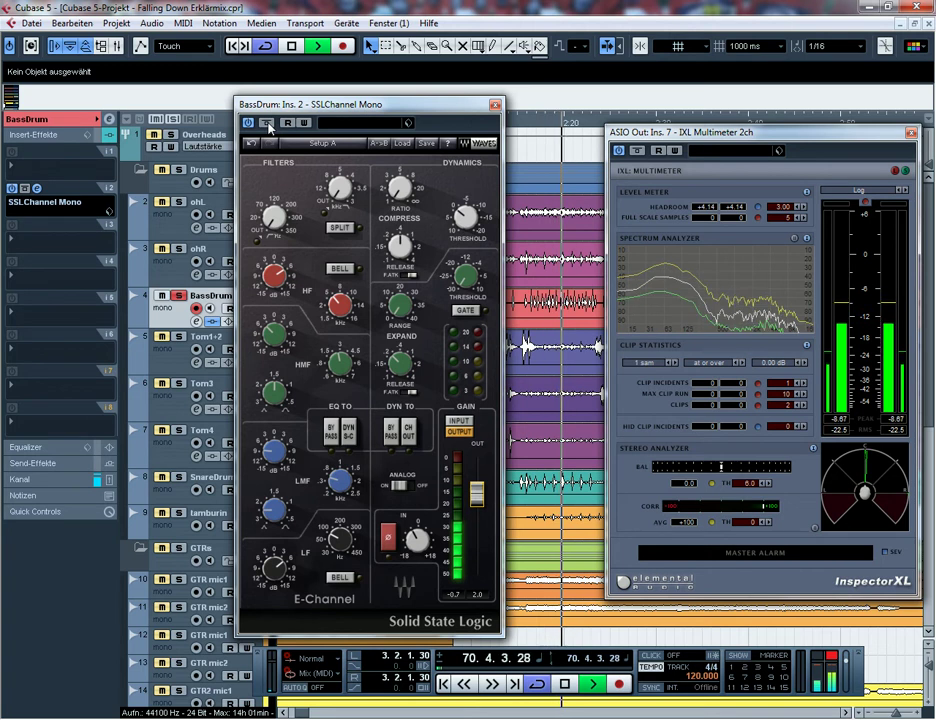
left_click(267, 123)
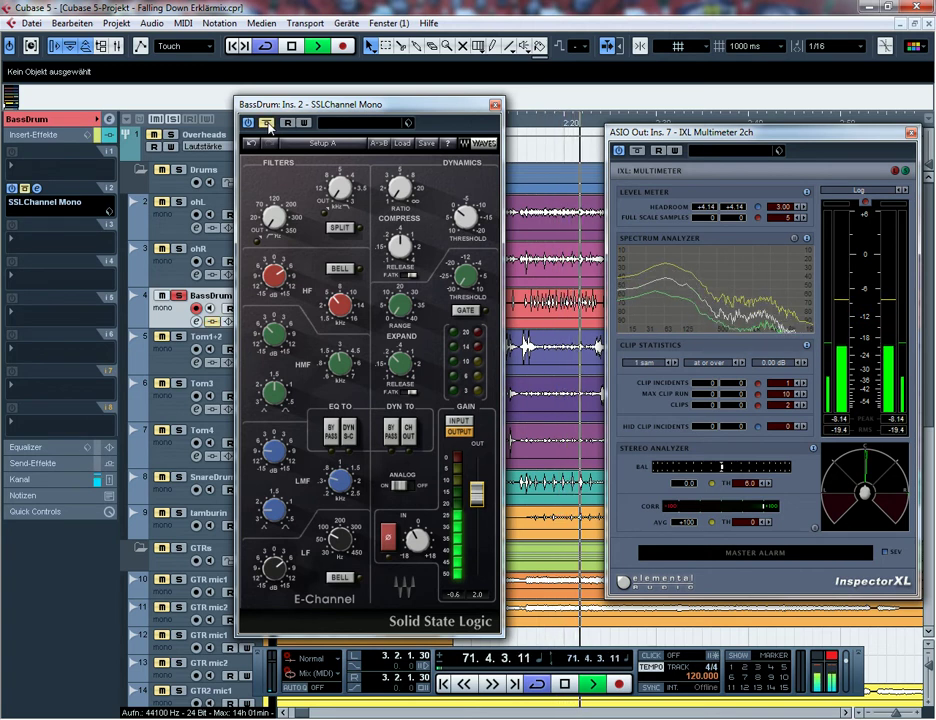
left_click(267, 124)
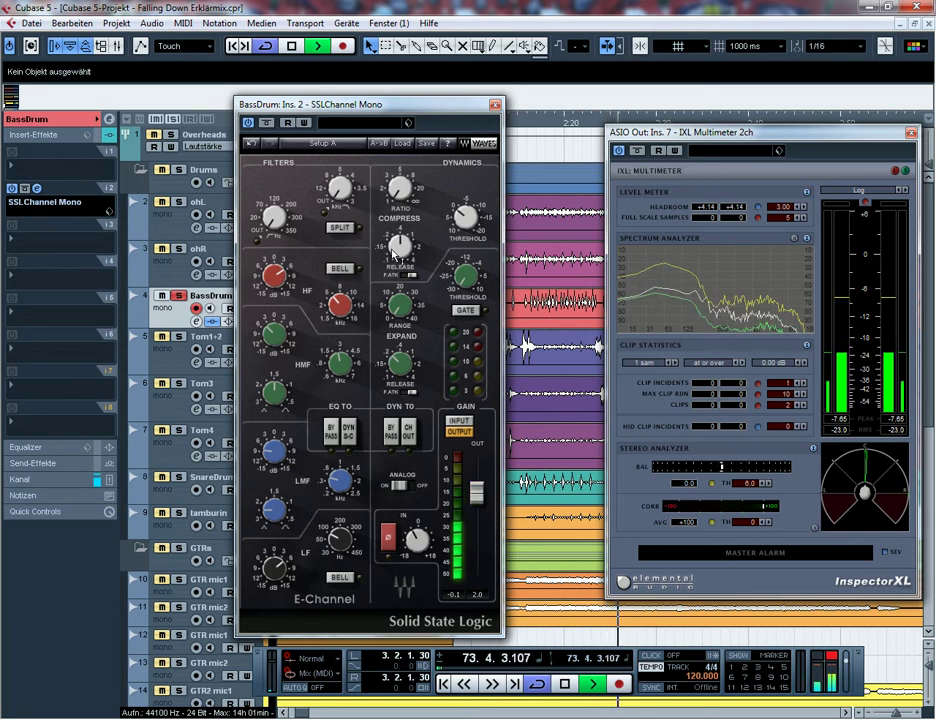
Close the plug-in window, loop playback from 26.2.1.108 to 28.2.3.96, and select the BassDrum event.
left_click(494, 104)
key("g")
key("g")
key("g")
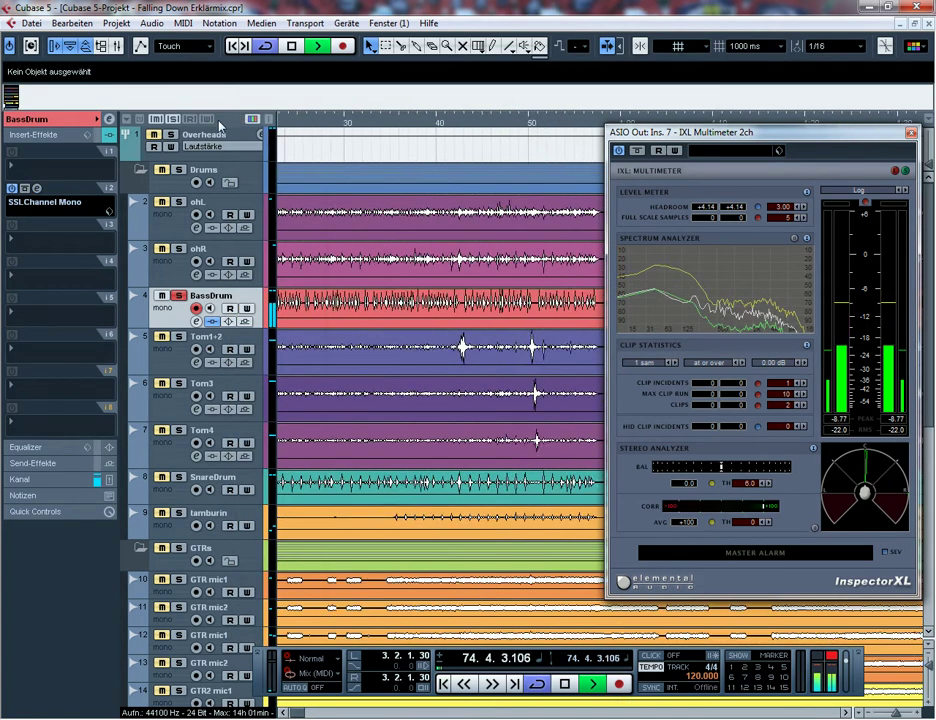
left_click_drag(474, 130, 407, 184)
left_click(399, 122)
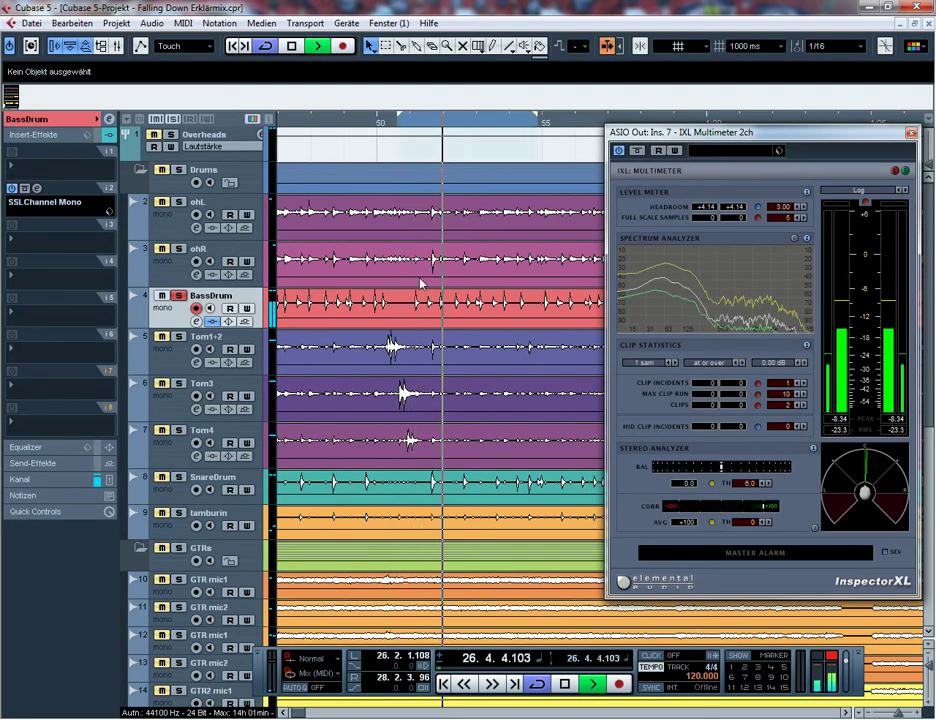
left_click(416, 308)
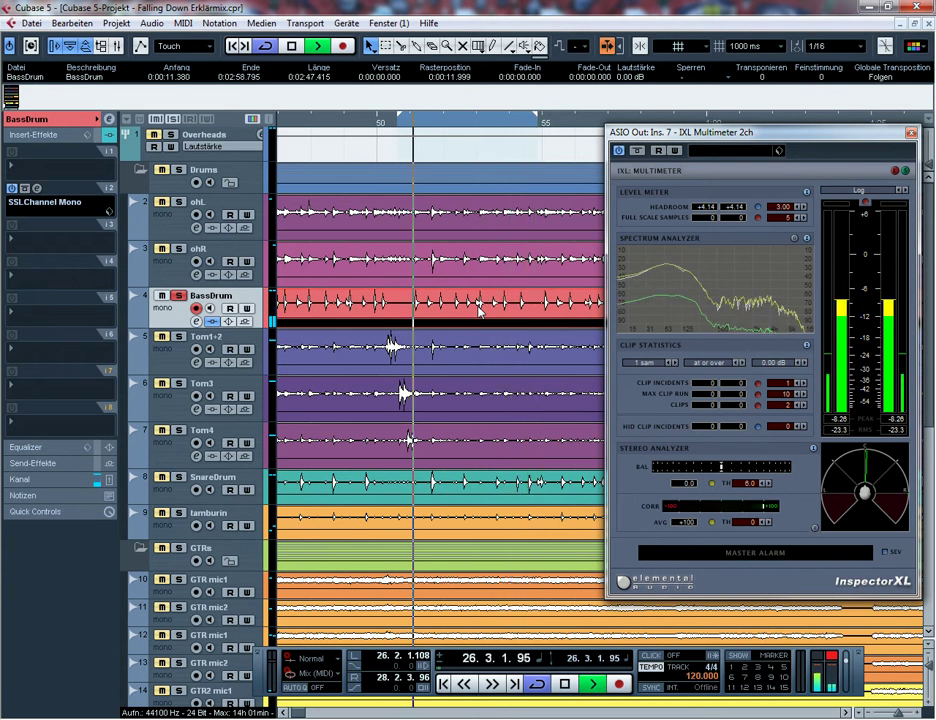
Insert PSP MixPressor as the third insert effect on the BassDrum track.
left_click(30, 250)
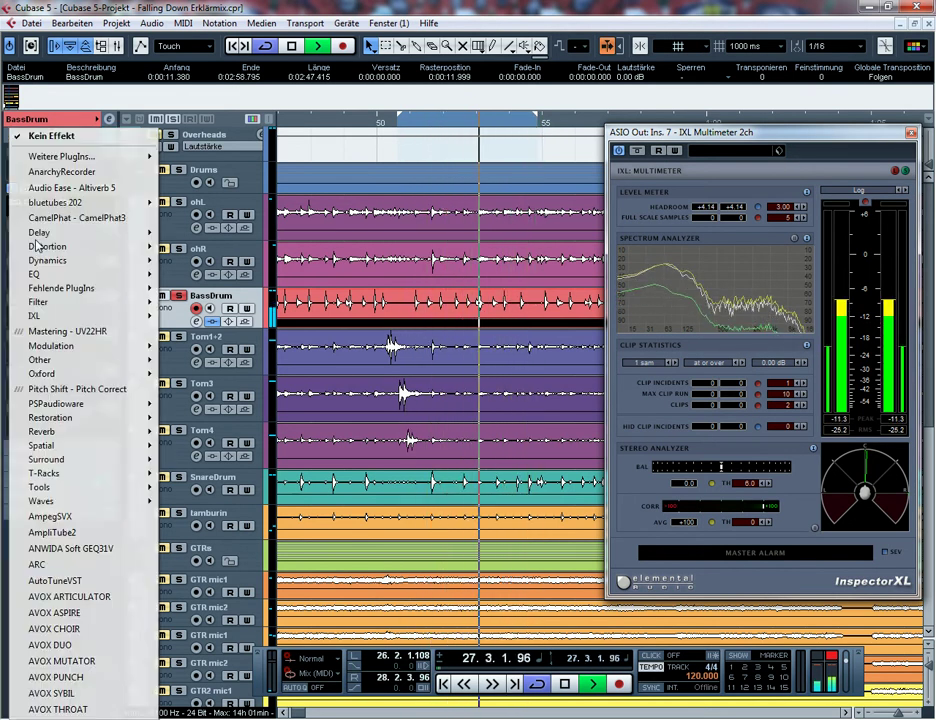
left_click(10, 254)
left_click(36, 247)
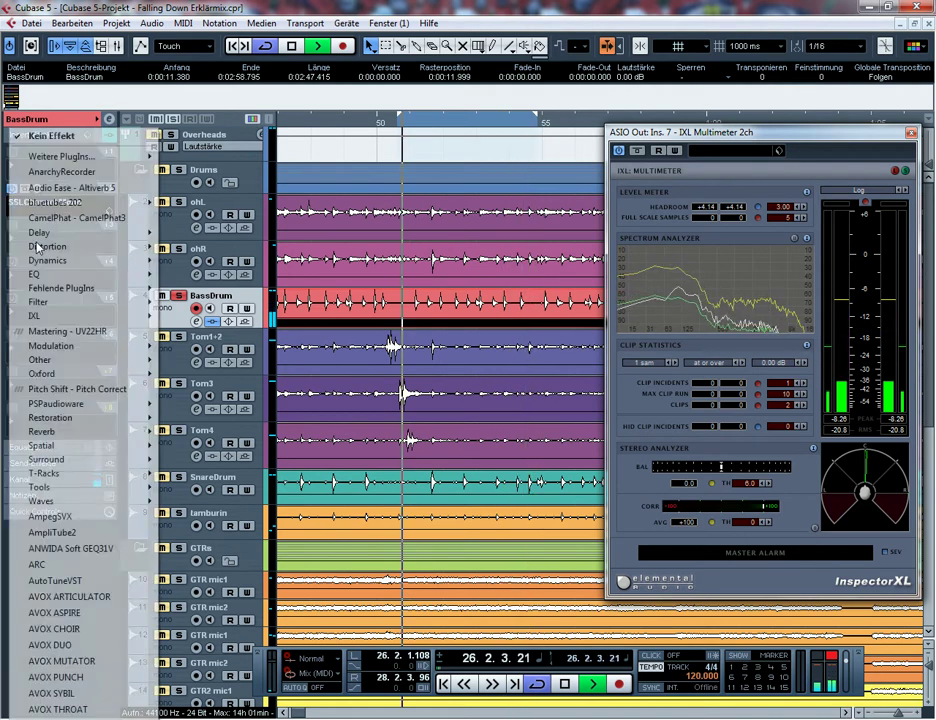
mouse_move(107, 411)
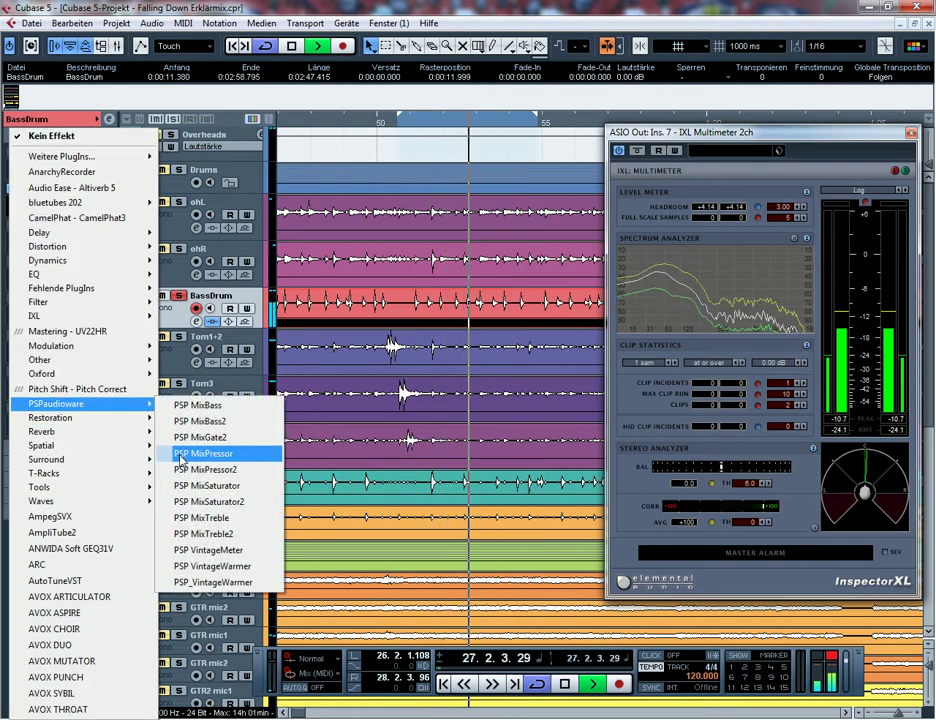
left_click(188, 451)
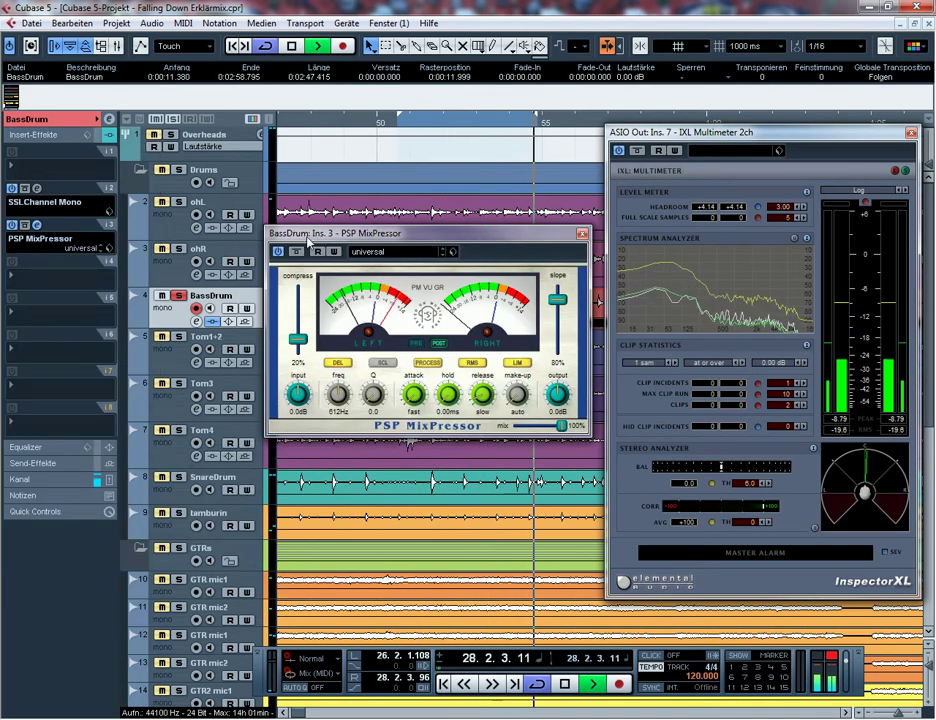
left_click_drag(314, 239, 307, 242)
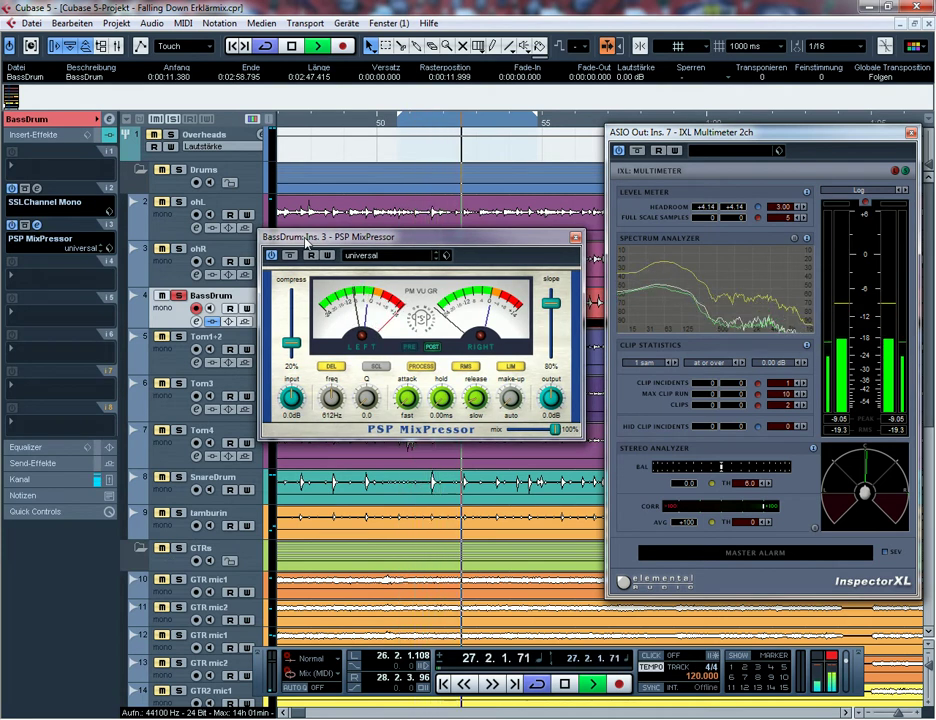
Load the drums1 preset in PSP MixPressor.
left_click(380, 255)
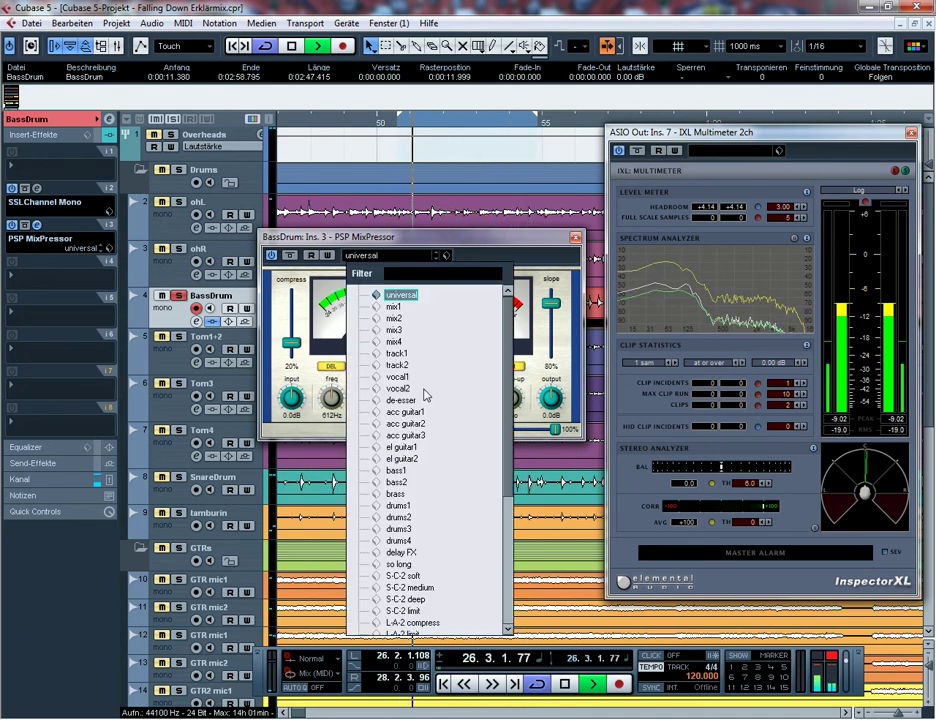
left_click(398, 506)
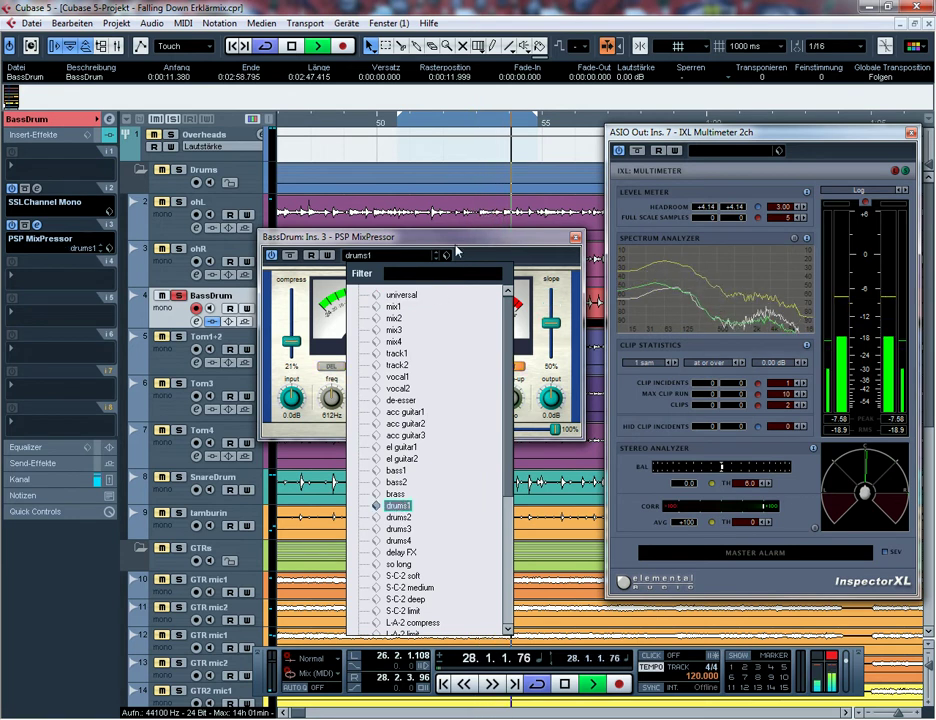
left_click(455, 237)
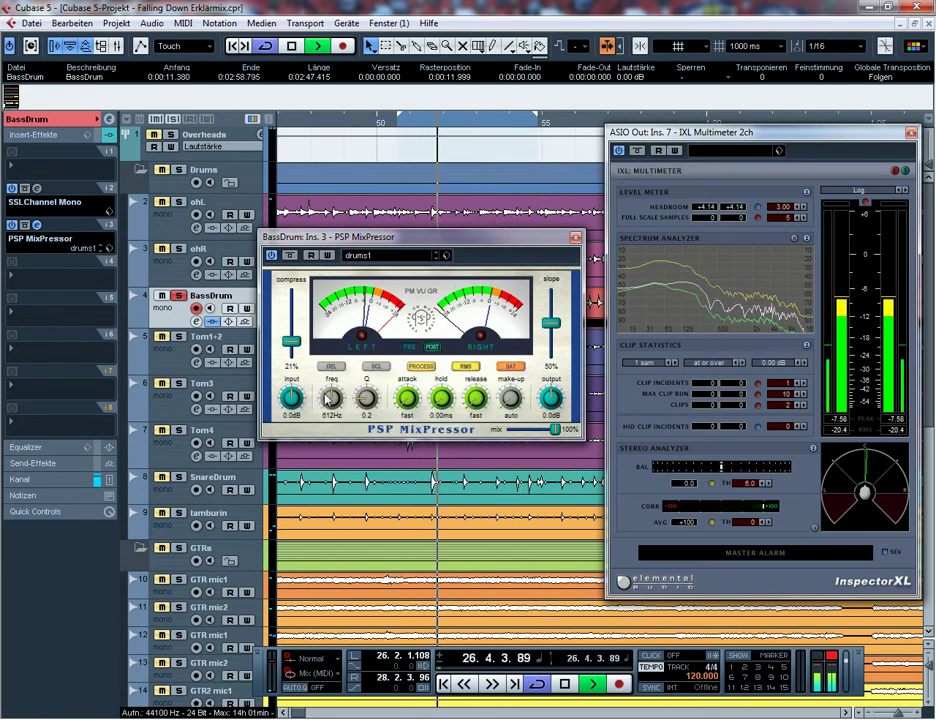
Lower the MixPressor input to about -11.4 dB and set its compress amount to about 29%.
left_click_drag(291, 398, 297, 443)
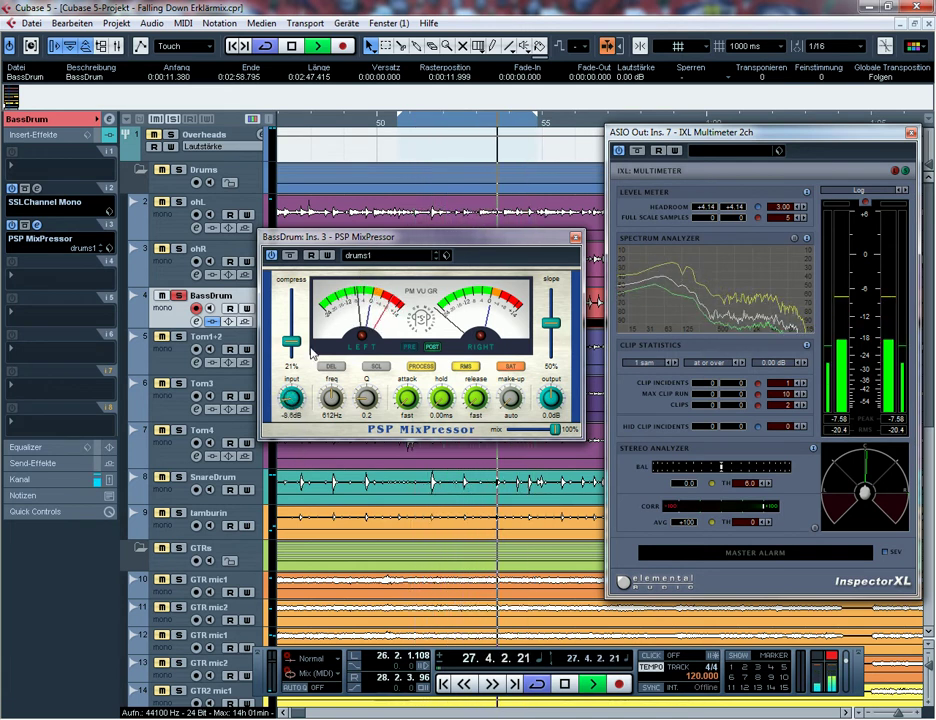
left_click_drag(340, 237, 299, 232)
left_click_drag(251, 337, 257, 297)
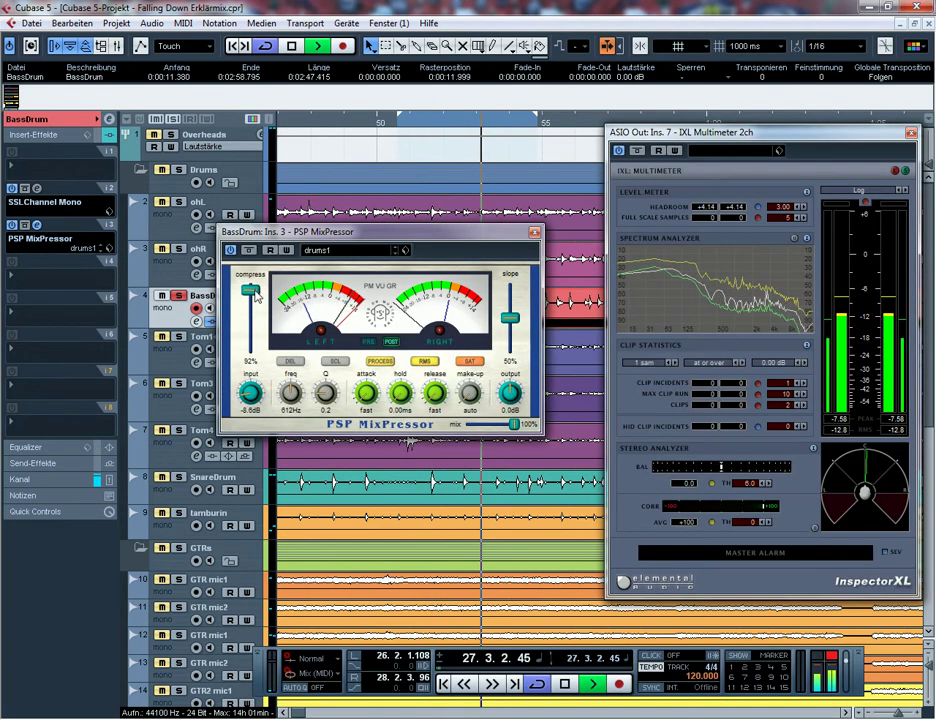
left_click_drag(258, 313, 251, 345)
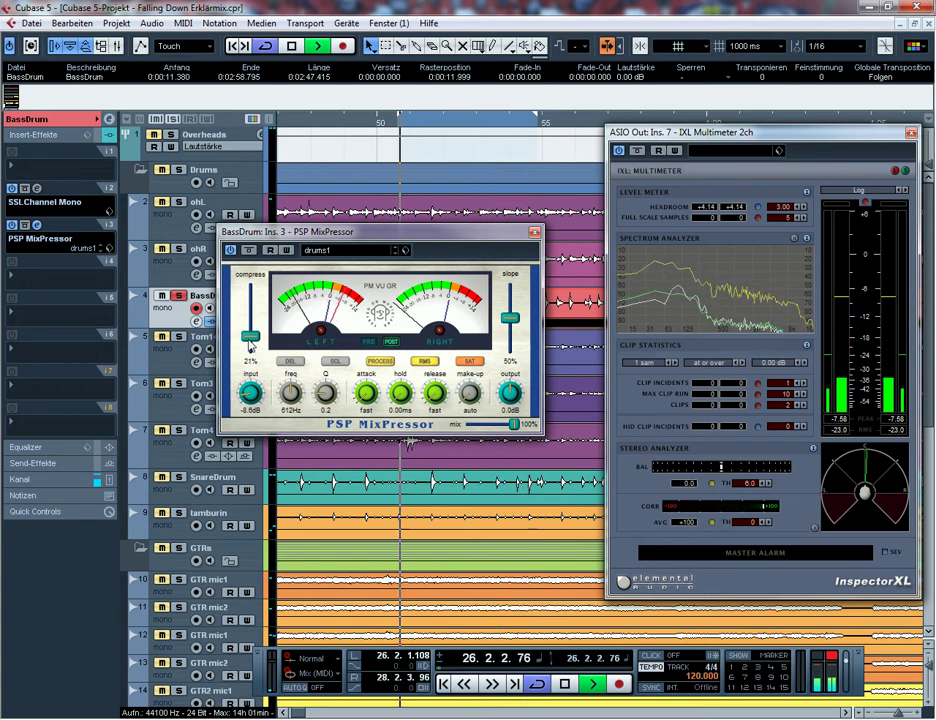
left_click_drag(258, 341, 256, 338)
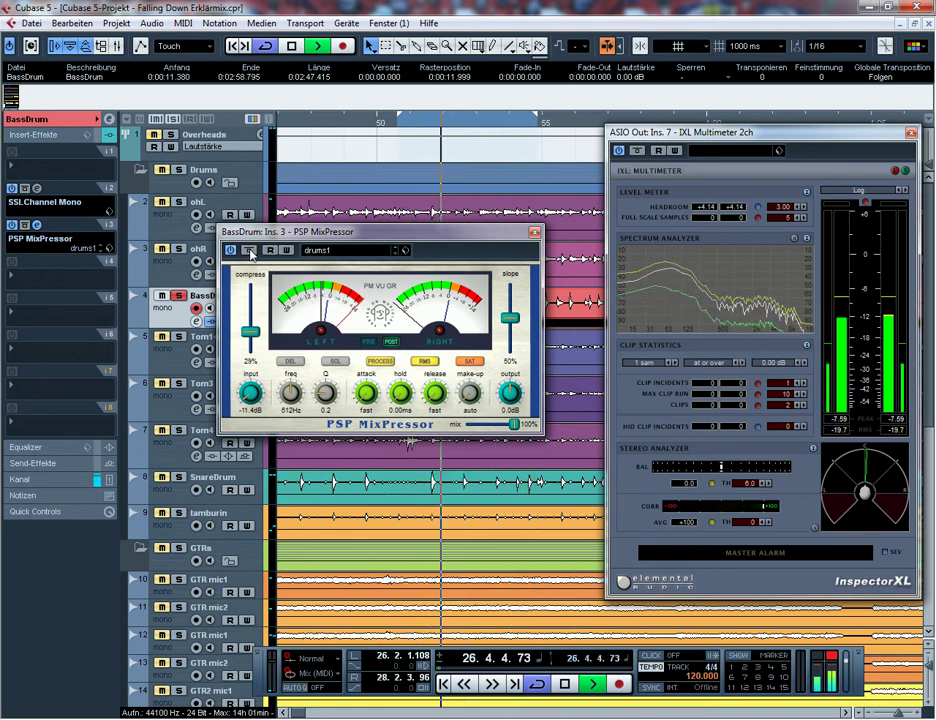
Set the MixPressor output to about 0.8 dB, comparing the bass drum's level with the effect bypassed and active.
left_click(250, 252)
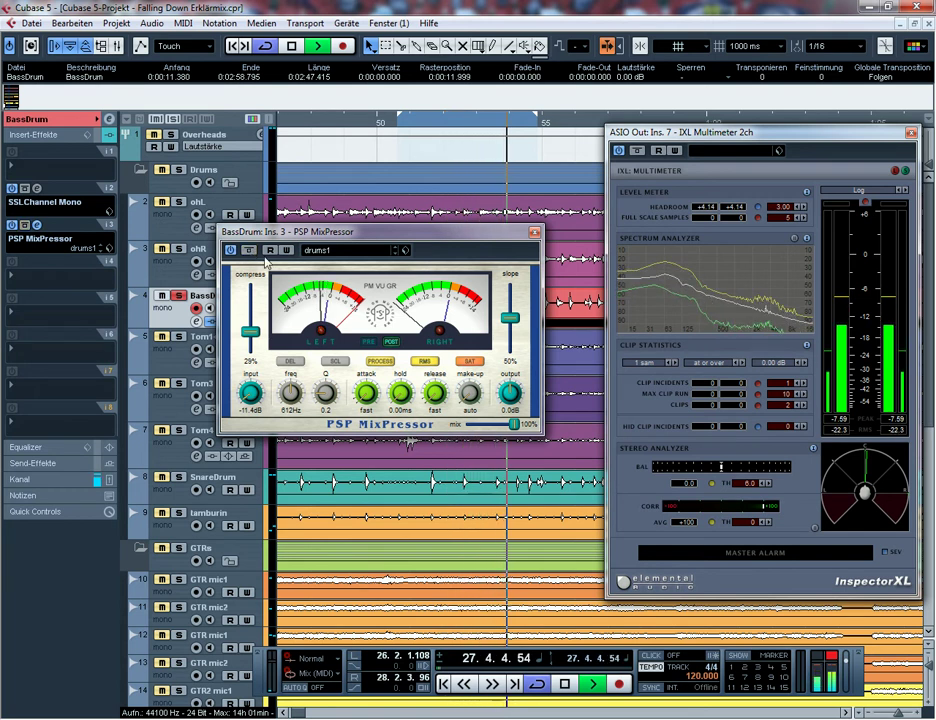
left_click_drag(510, 396, 509, 388)
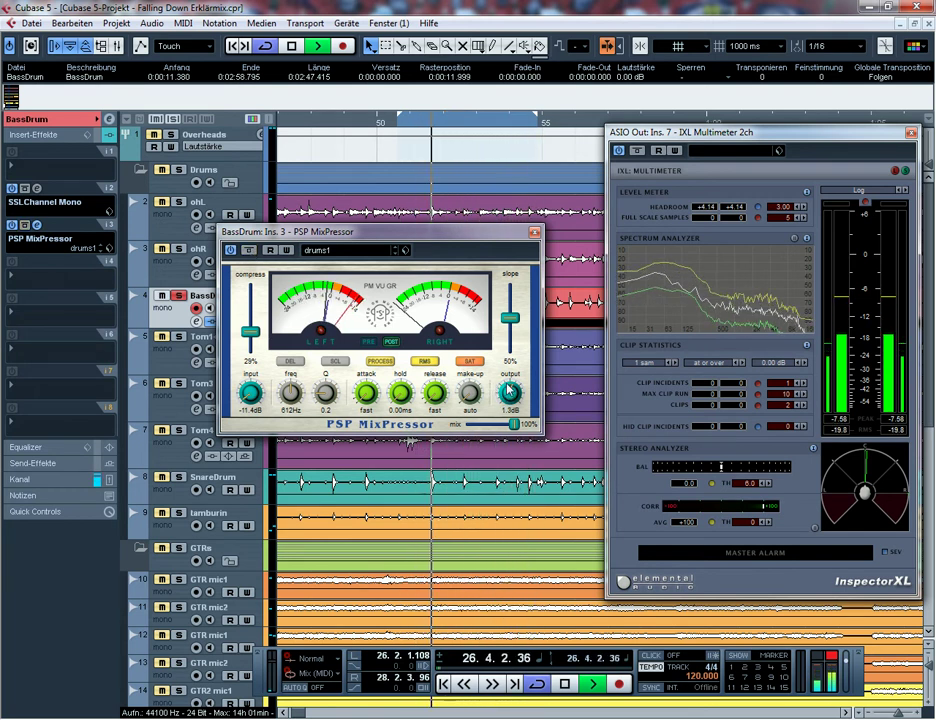
left_click(251, 253)
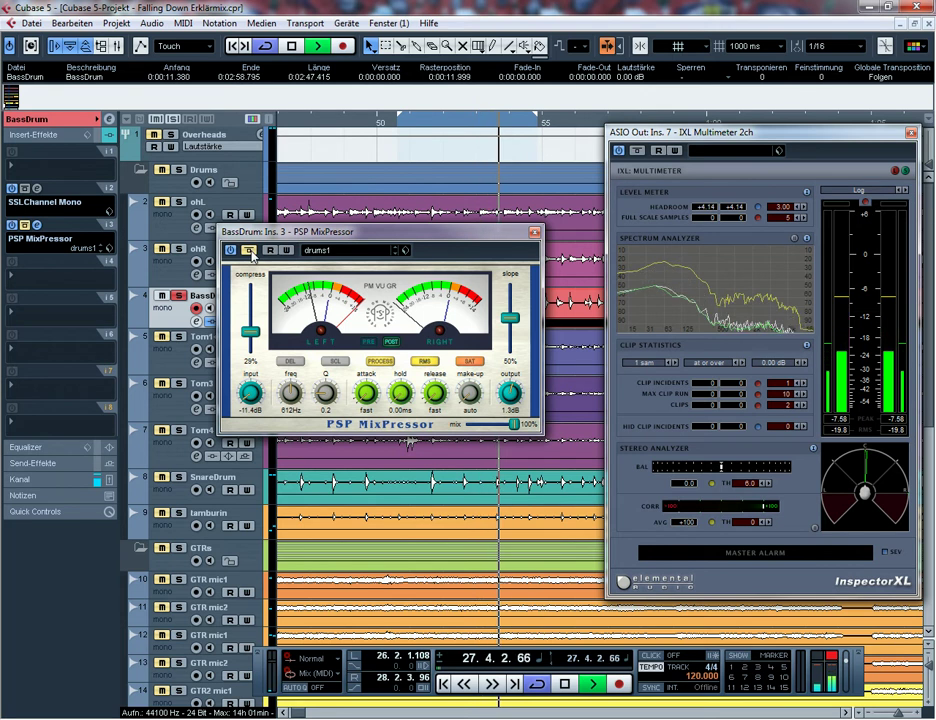
left_click(251, 253)
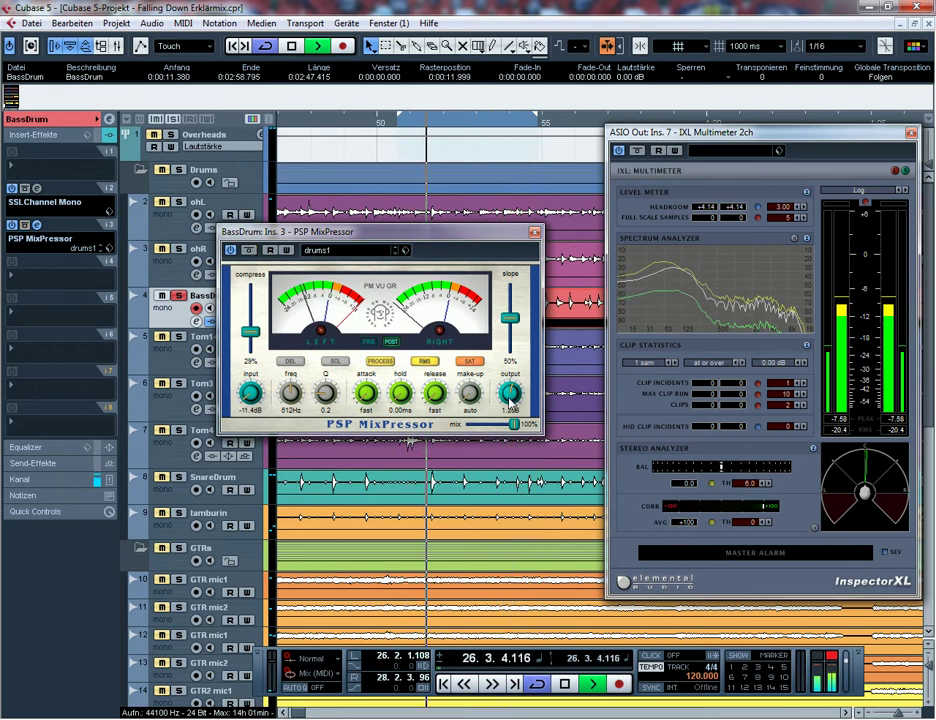
left_click(248, 253)
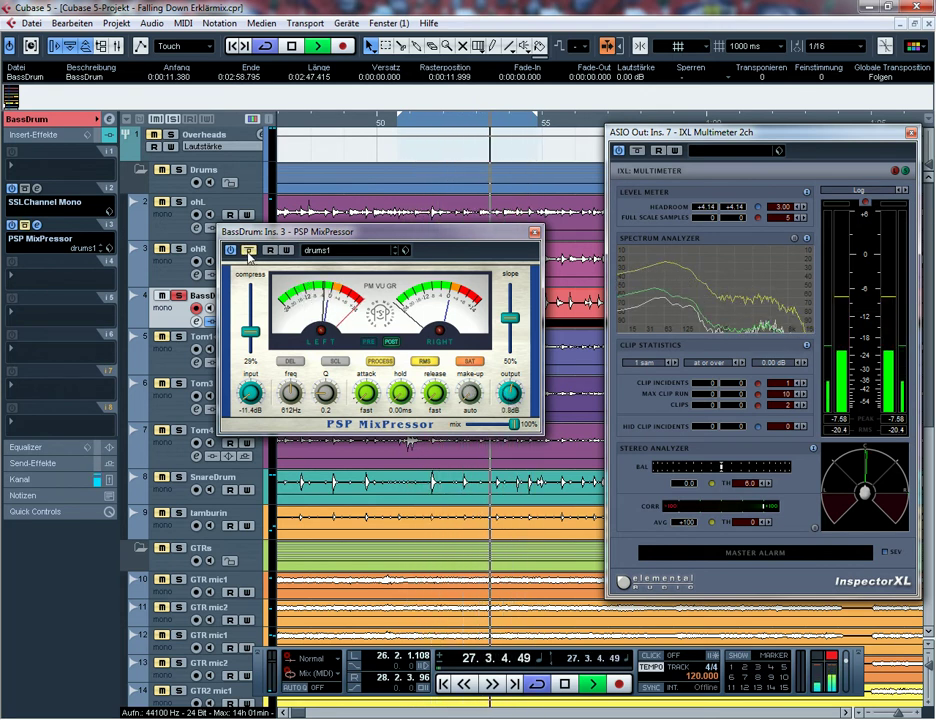
left_click(248, 253)
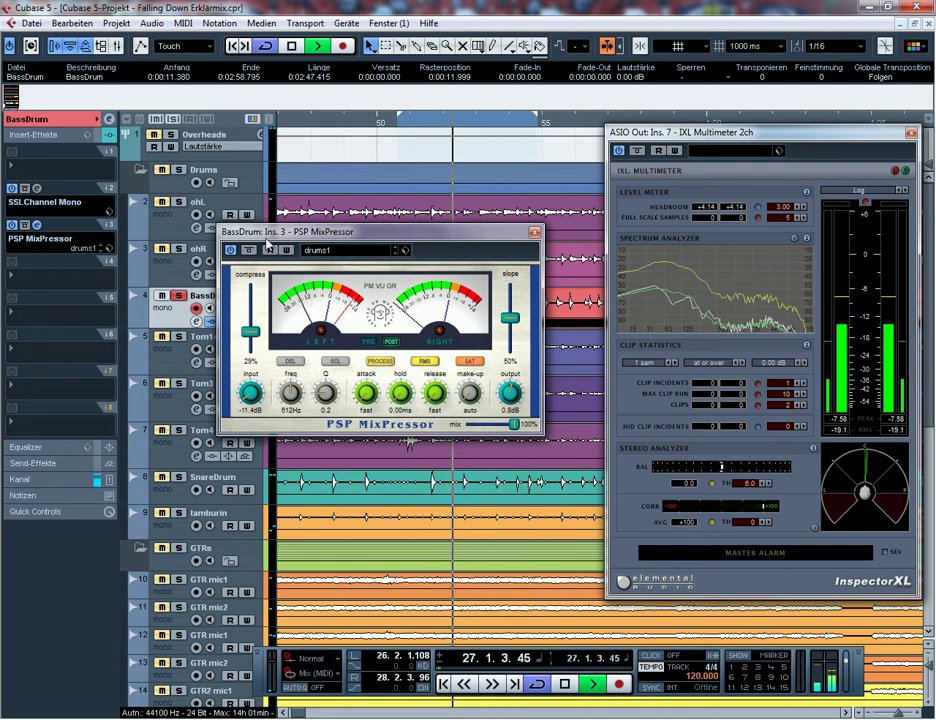
Listen to MixPressor again, review the bass drum's SSLChannel Mono equalizer settings, and close both plug-in windows.
left_click_drag(280, 237, 283, 230)
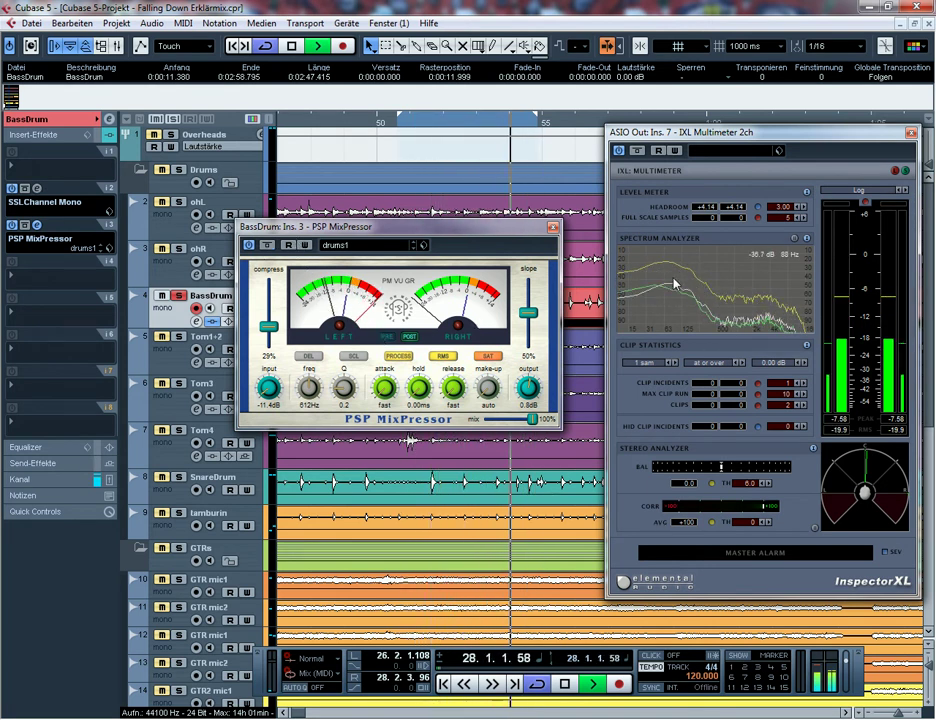
left_click(267, 246)
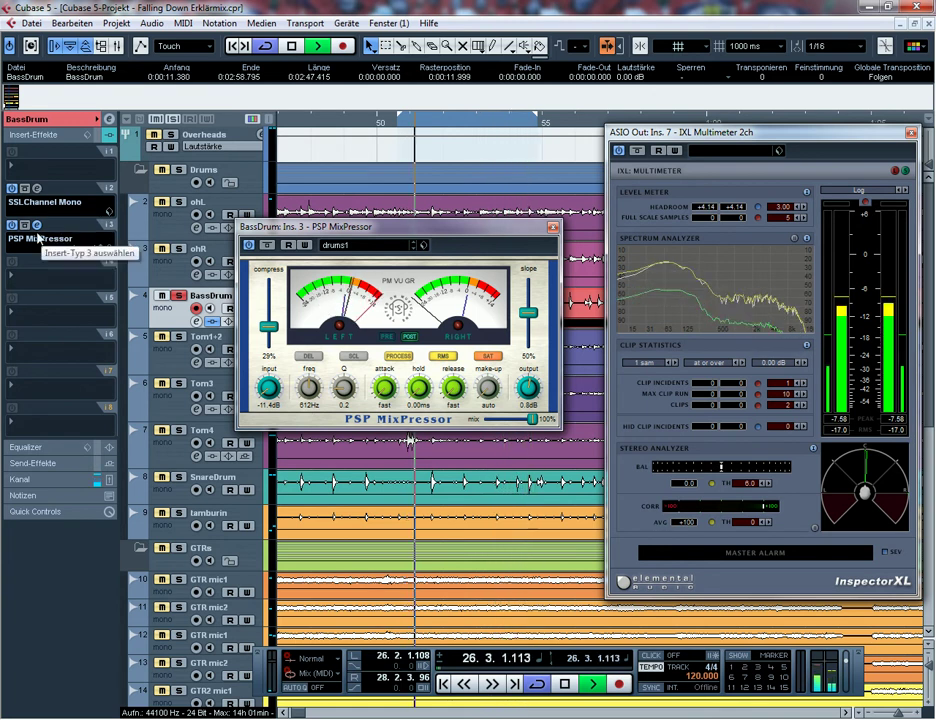
left_click_drag(287, 225, 305, 202)
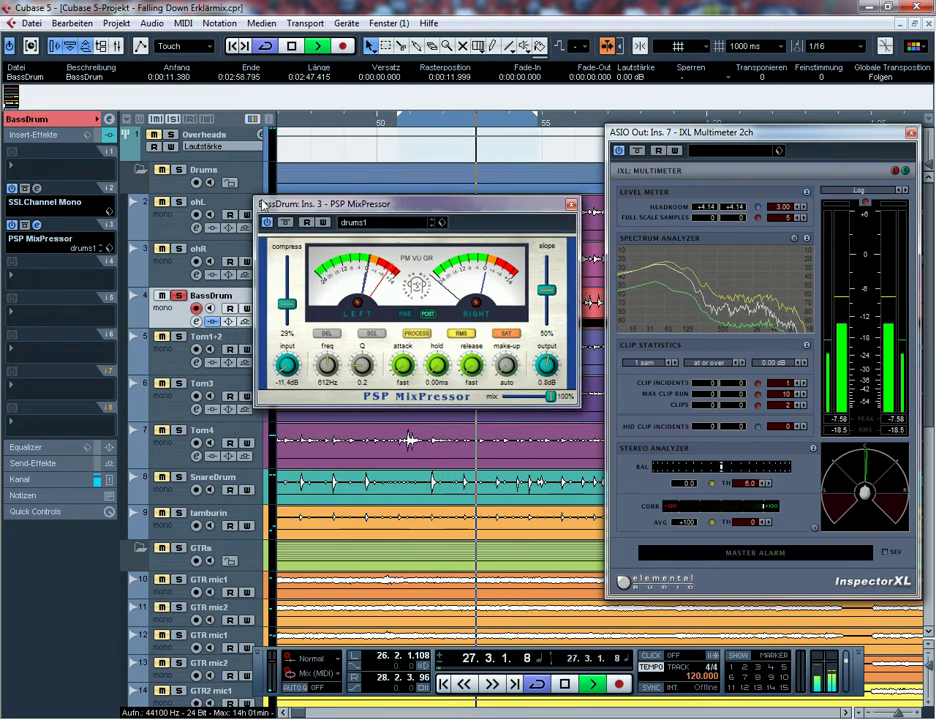
left_click(37, 188)
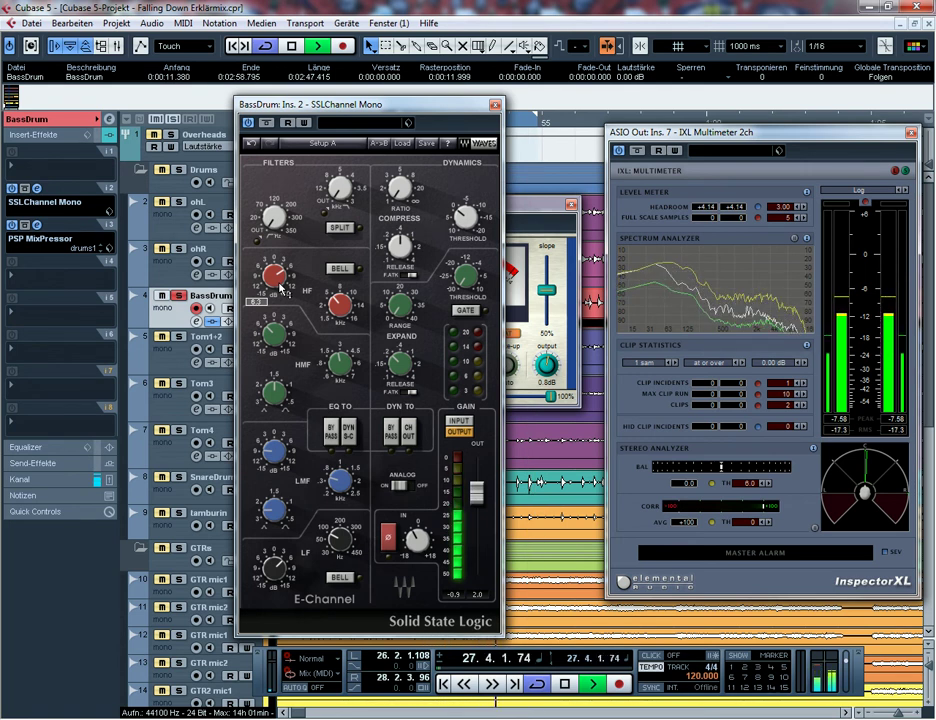
left_click(494, 105)
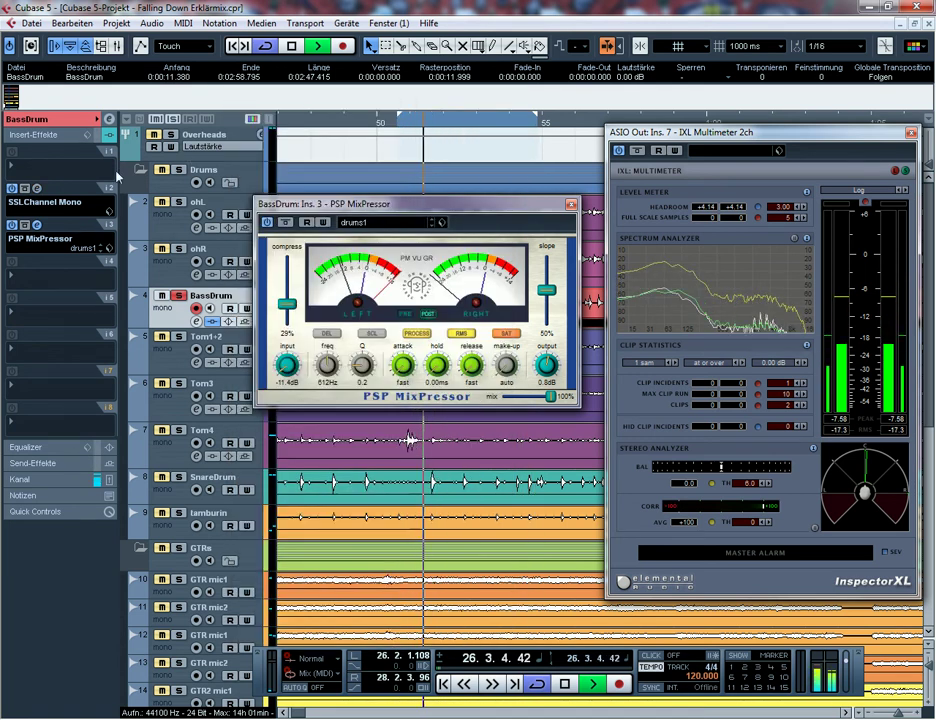
left_click(63, 203)
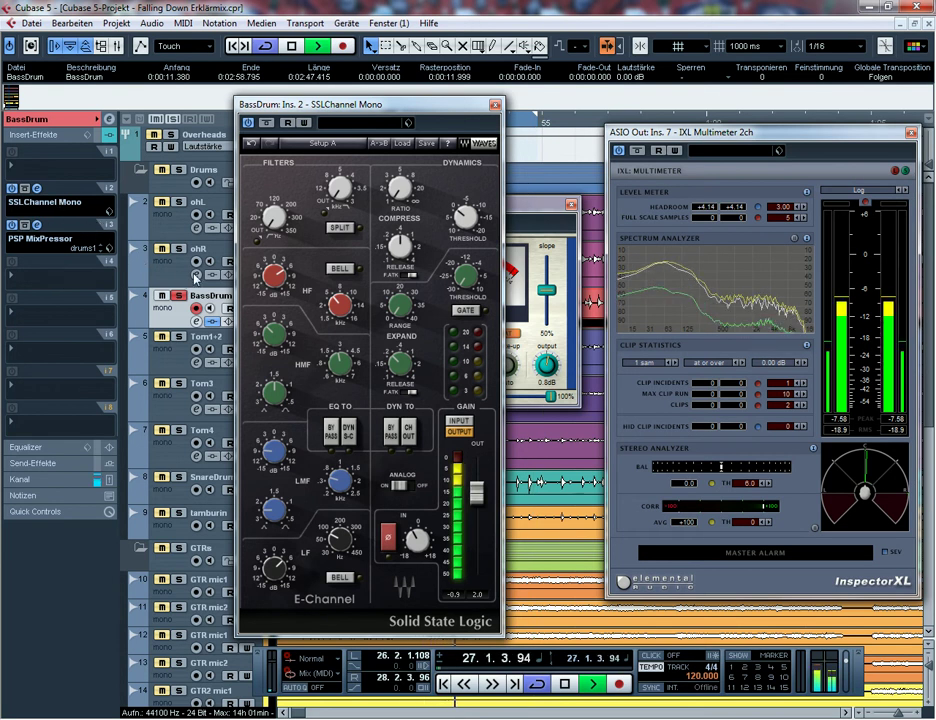
left_click(494, 105)
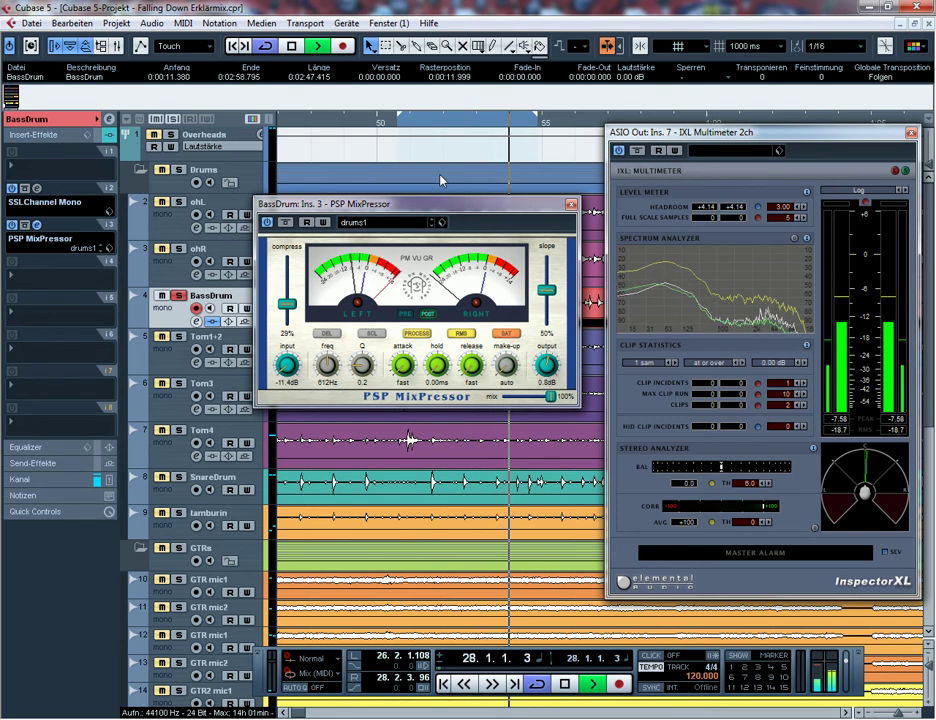
left_click(571, 204)
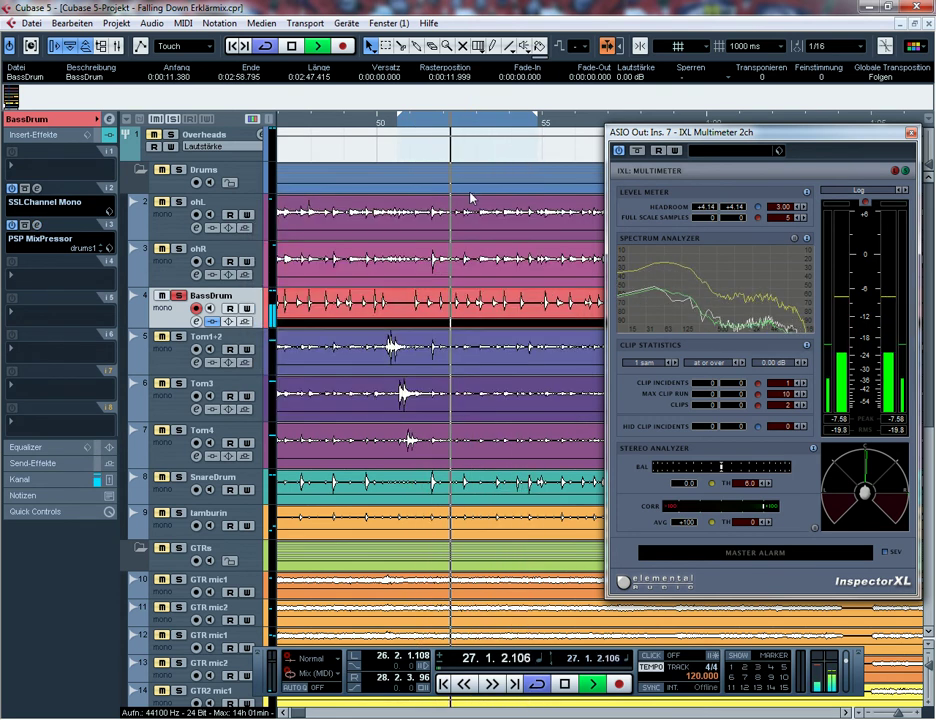
Insert PSP MixTreble as the fourth insert effect on the BassDrum track.
left_click(40, 281)
key("Escape")
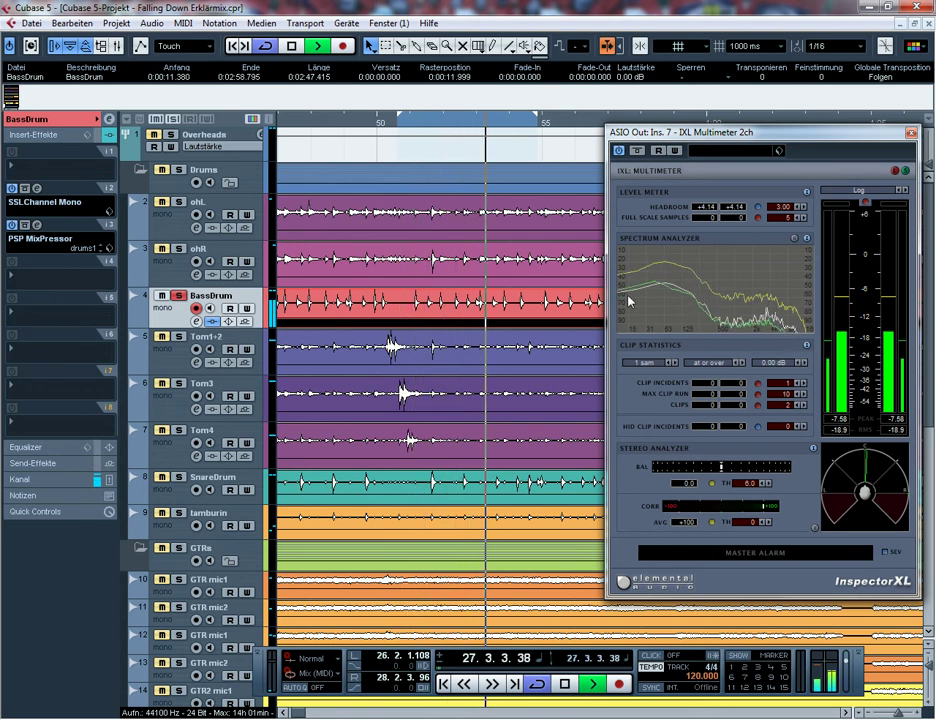
left_click(64, 280)
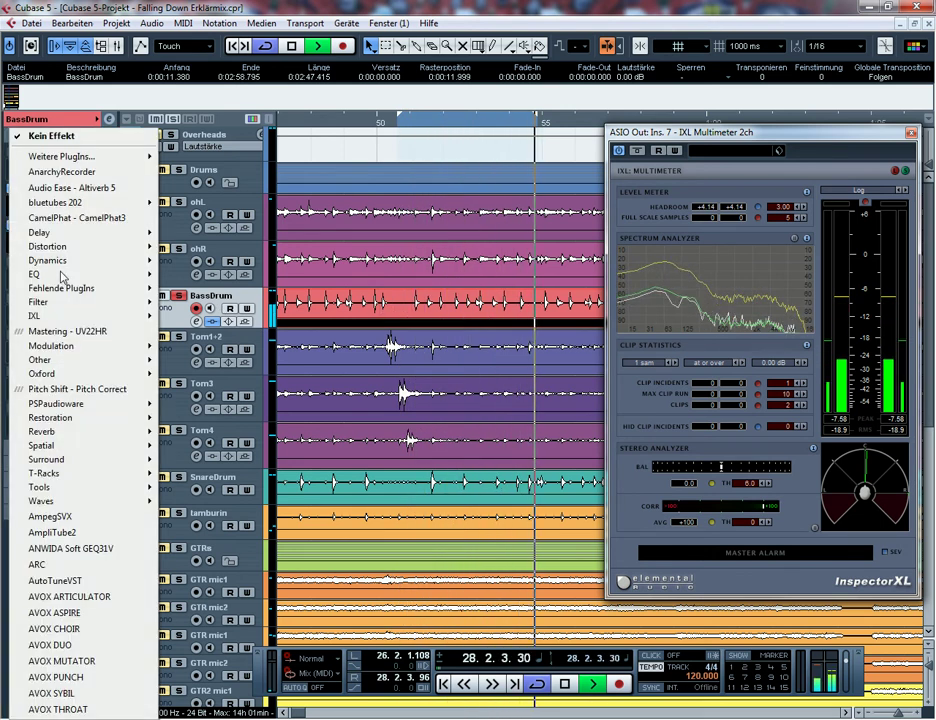
left_click(4, 297)
left_click(25, 284)
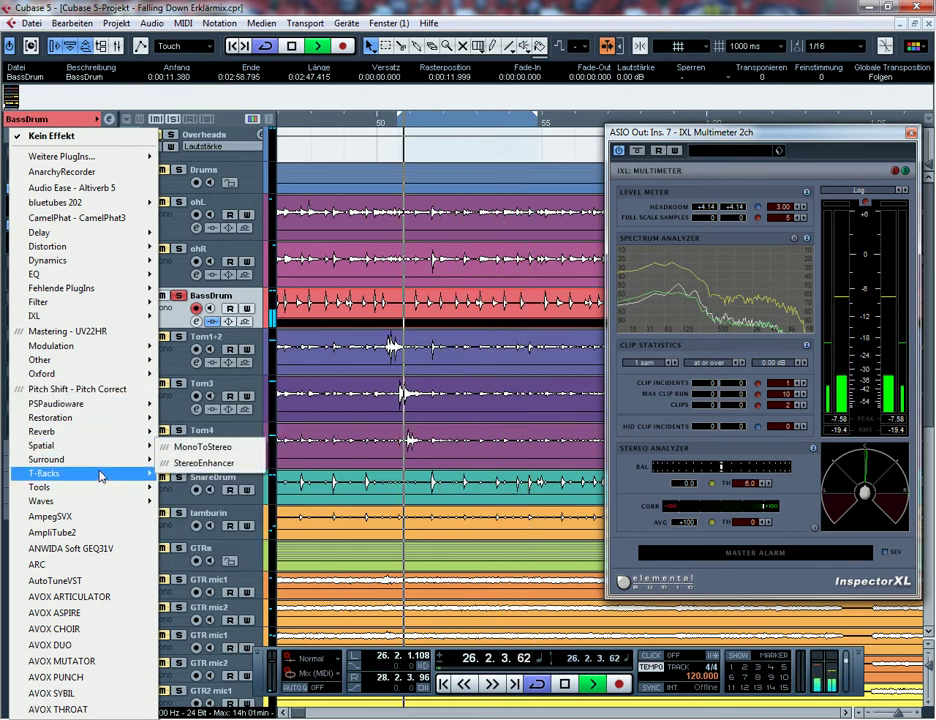
mouse_move(104, 412)
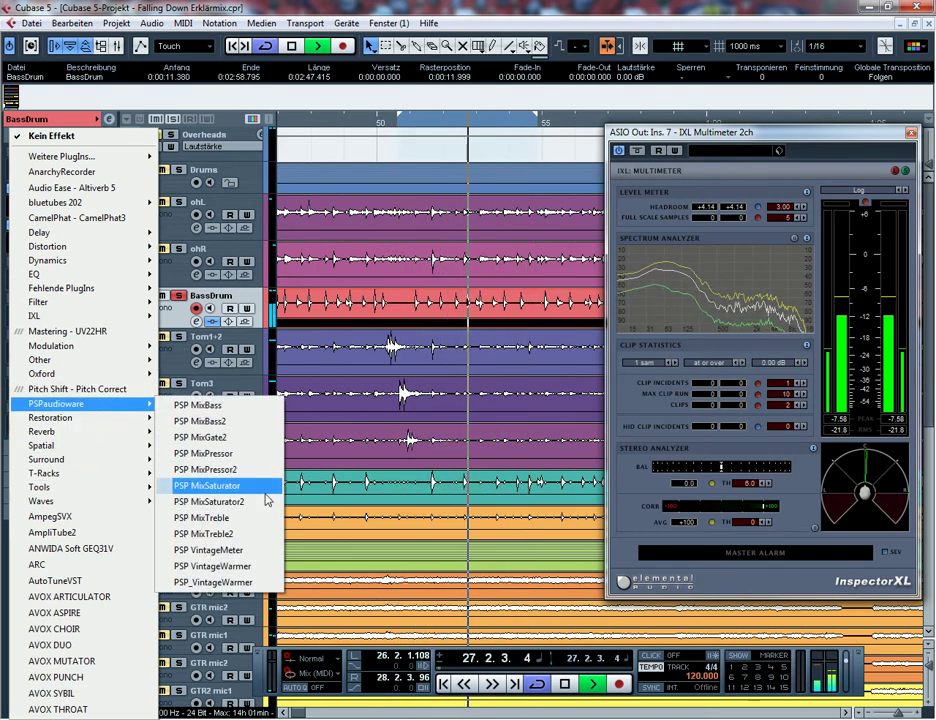
left_click(244, 519)
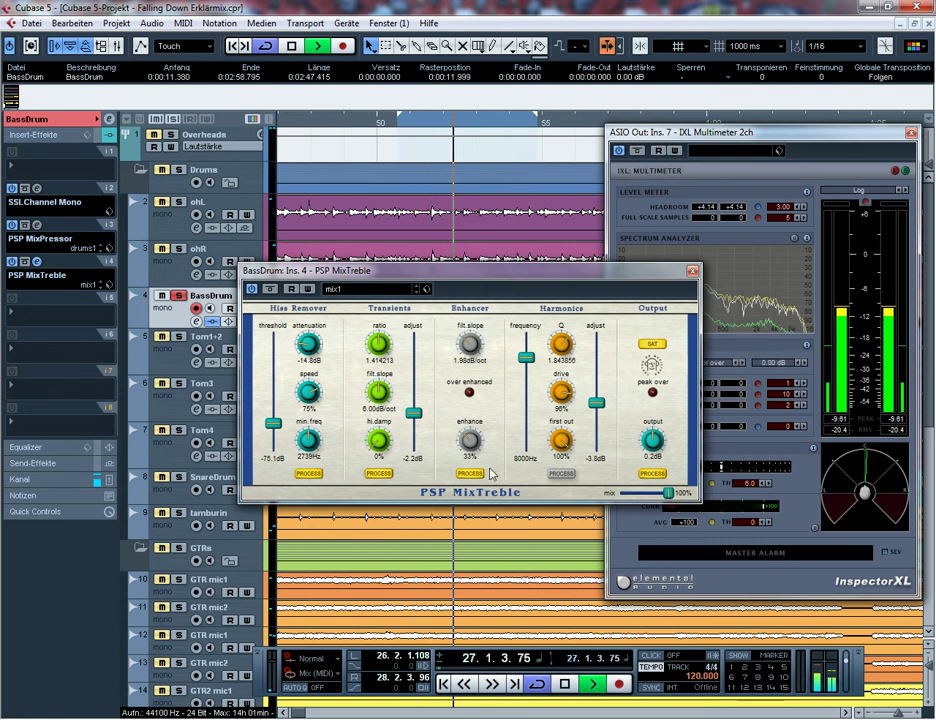
Load the transients2 preset in PSP MixTreble and close the plug-in window.
left_click(345, 292)
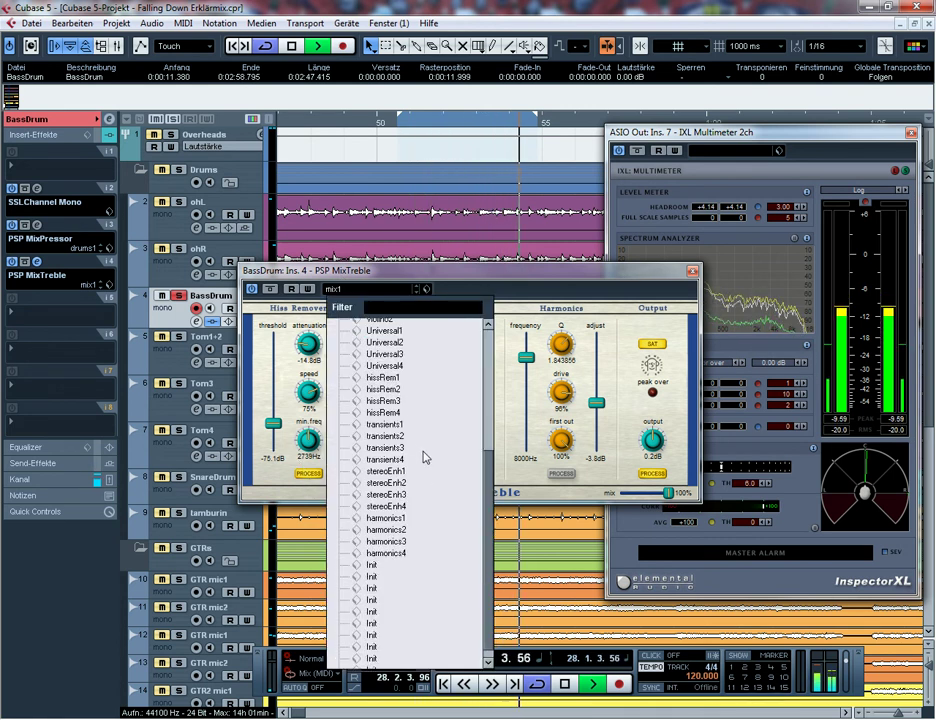
left_click(409, 439)
left_click_drag(462, 284, 416, 274)
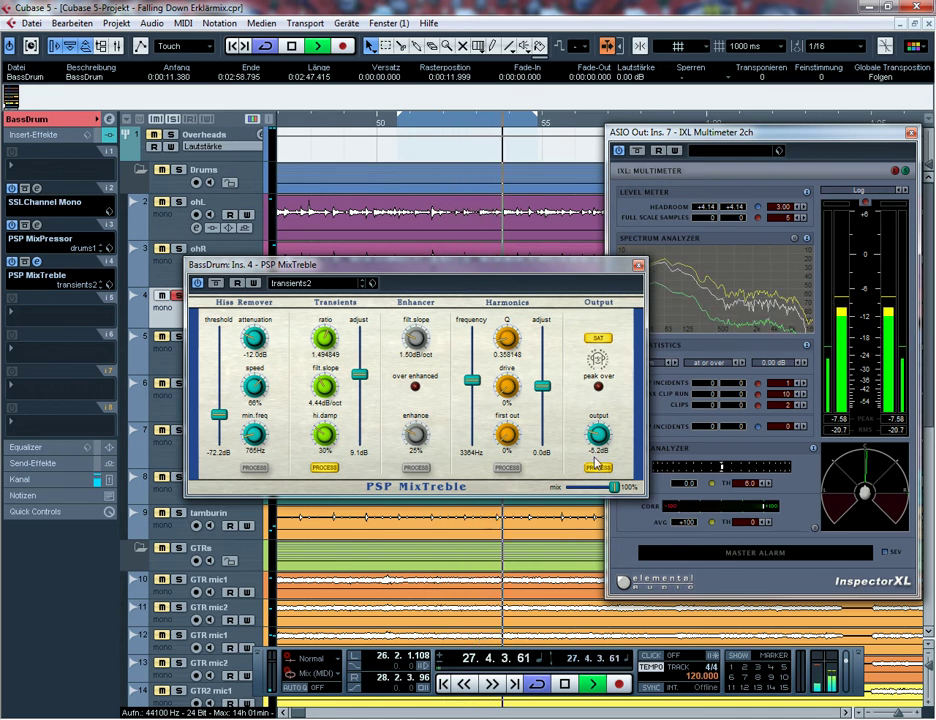
left_click(638, 267)
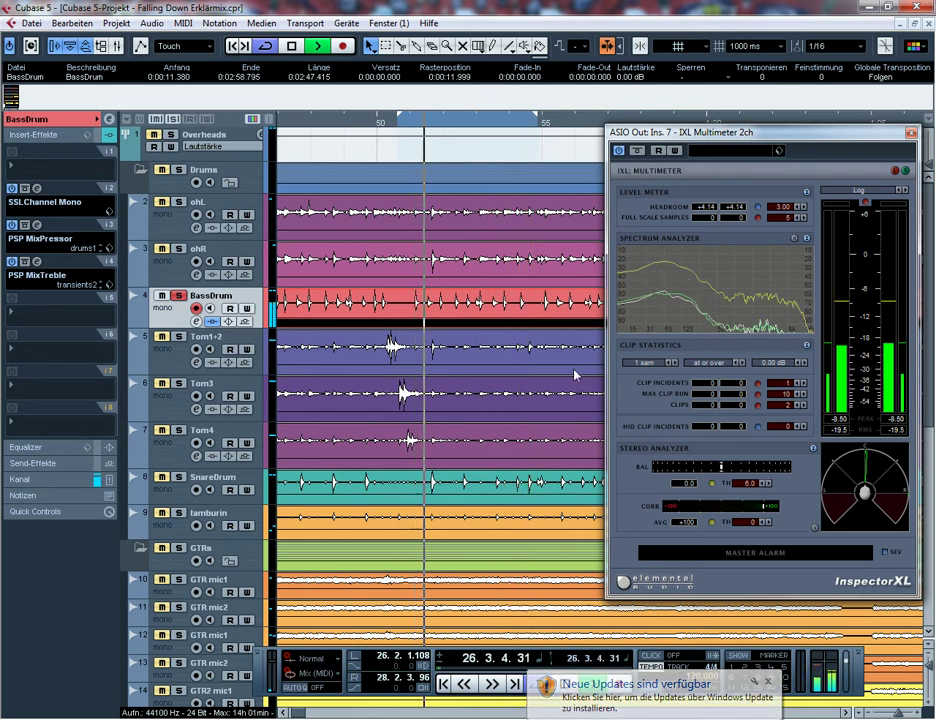
Zoom in on the timeline near the start of the loop range and stop playback.
left_click_drag(415, 138, 412, 171)
left_click(291, 46)
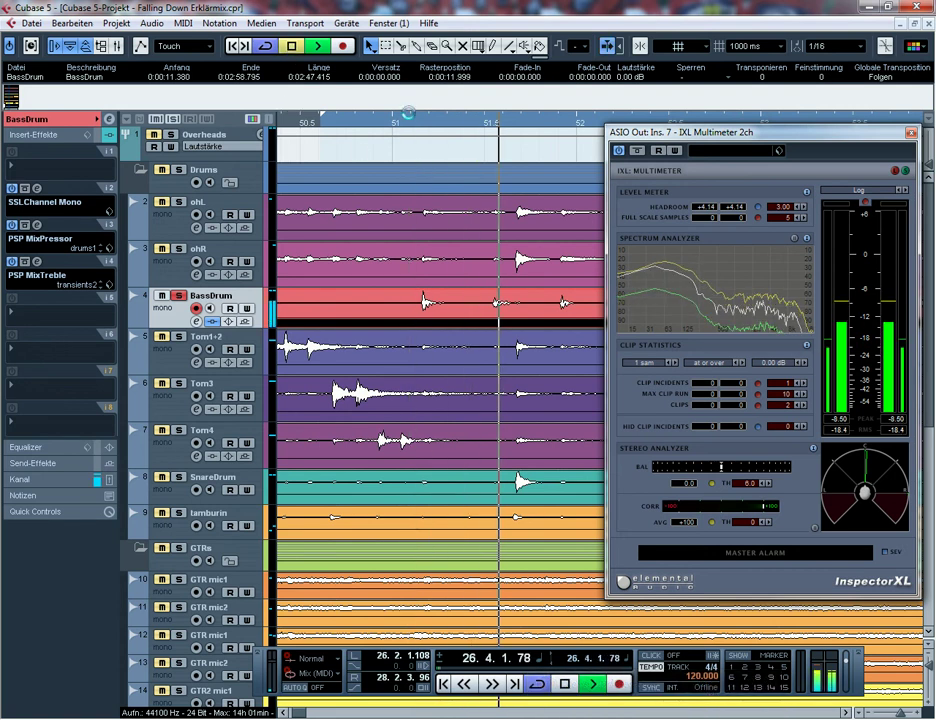
Place the playhead just before the bass drum hit following the 51-second mark and start playback.
left_click_drag(417, 121, 411, 205)
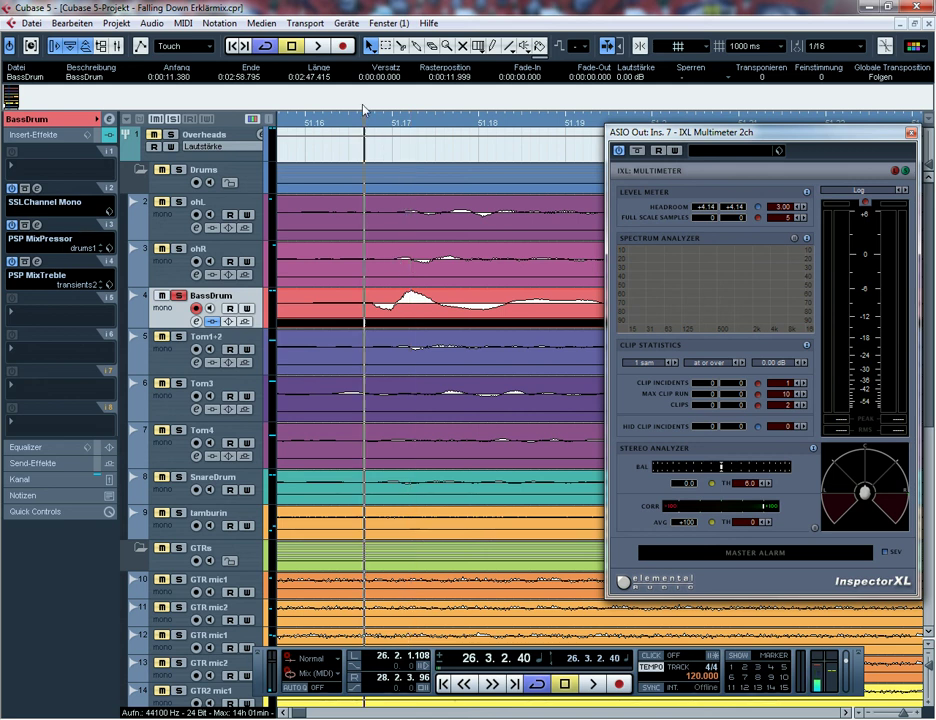
left_click_drag(371, 125, 356, 80)
left_click_drag(363, 128, 330, 85)
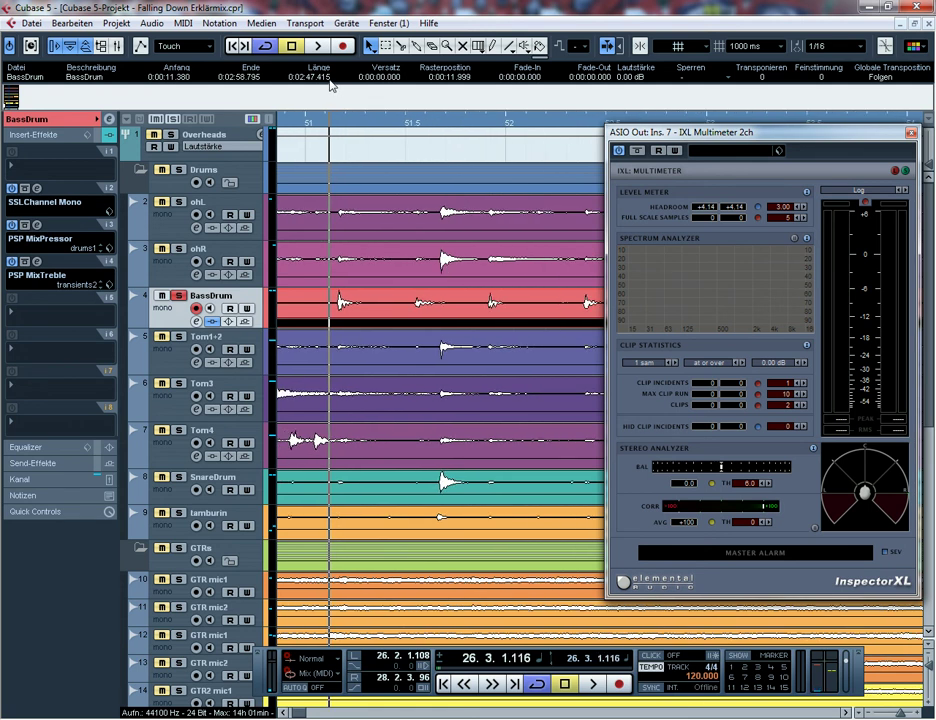
mouse_move(324, 128)
left_mouse_down()
mouse_move(323, 100)
mouse_move(320, 115)
left_mouse_up()
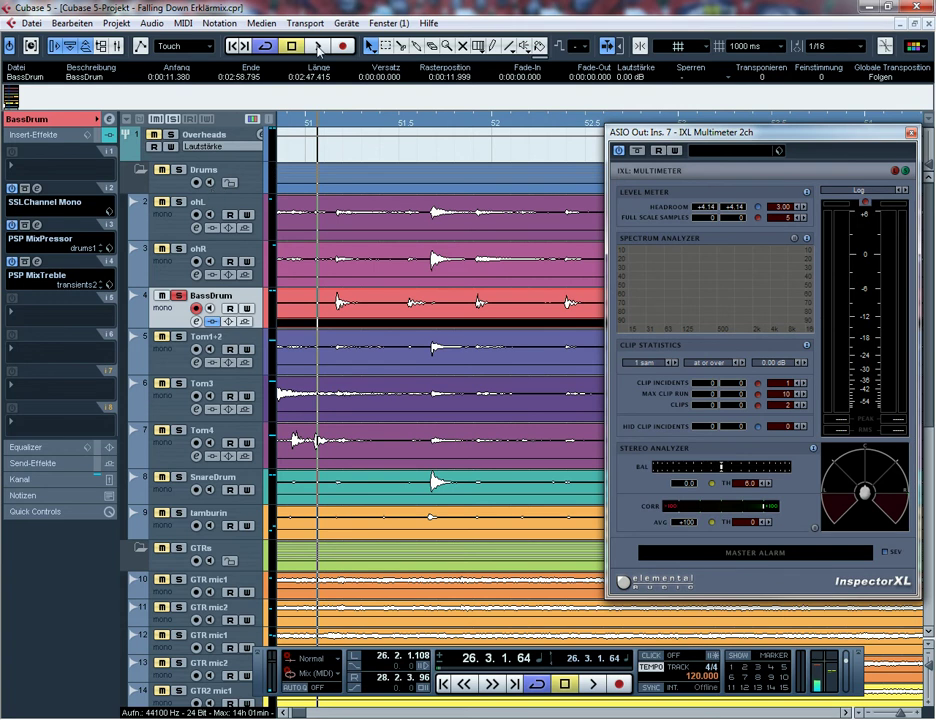
left_click(318, 46)
In PSP MixTreble, set the Transients hi.damp to 0% and adjust to 5.1 dB, and close the plug-in window.
left_click(37, 262)
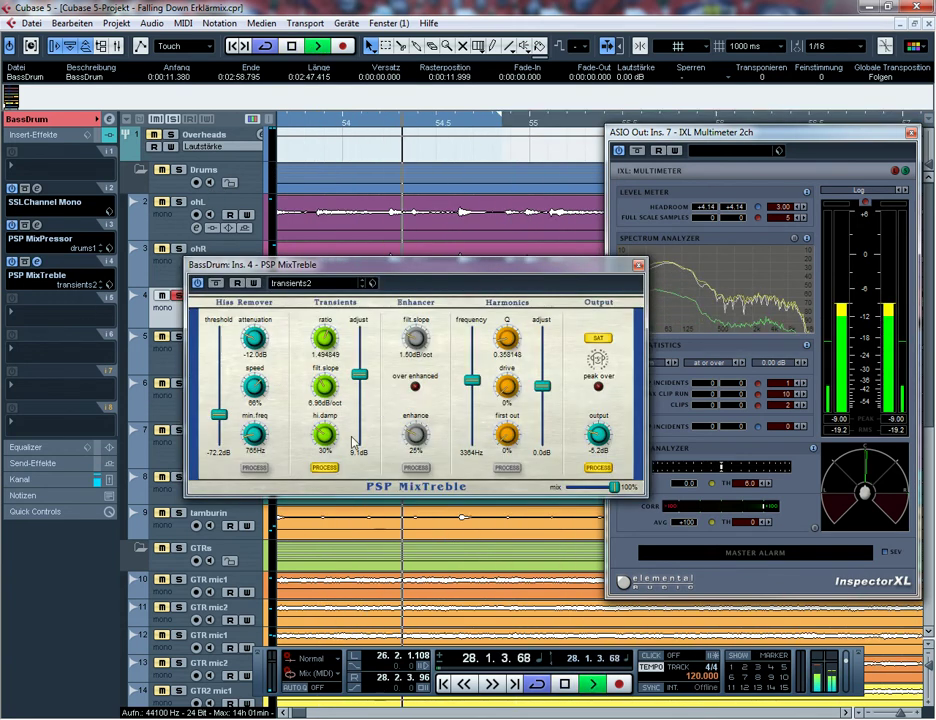
left_click_drag(325, 440, 327, 486)
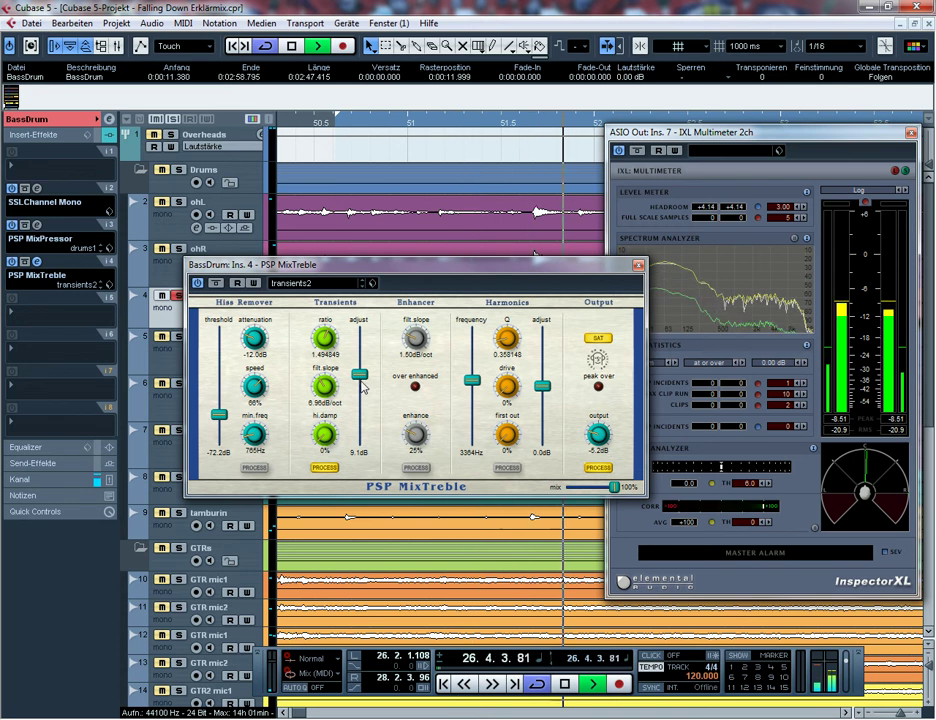
left_click_drag(361, 392, 362, 390)
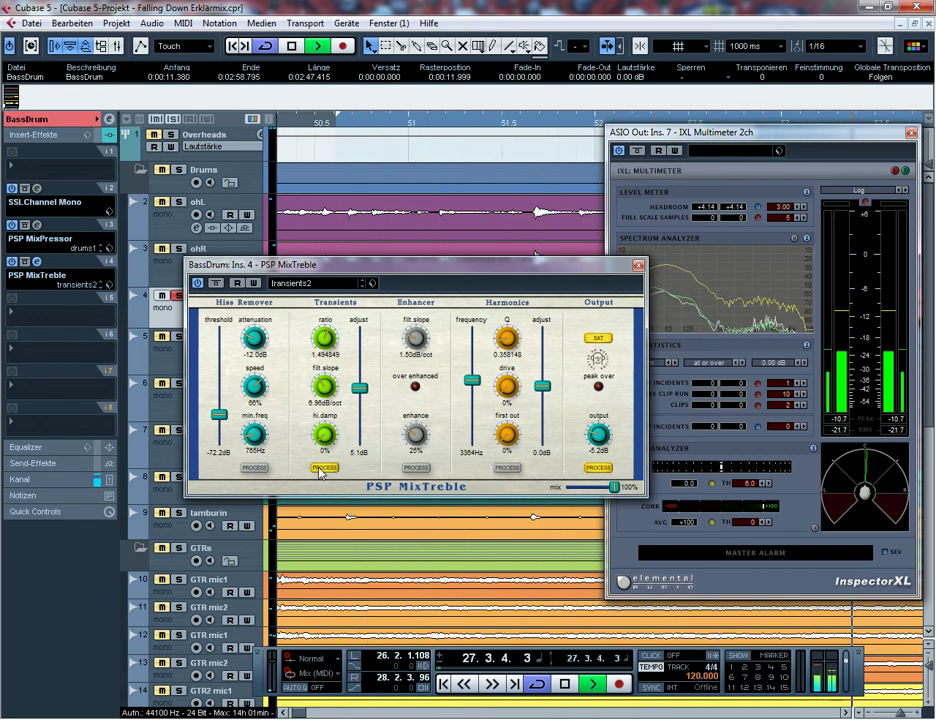
left_click(638, 265)
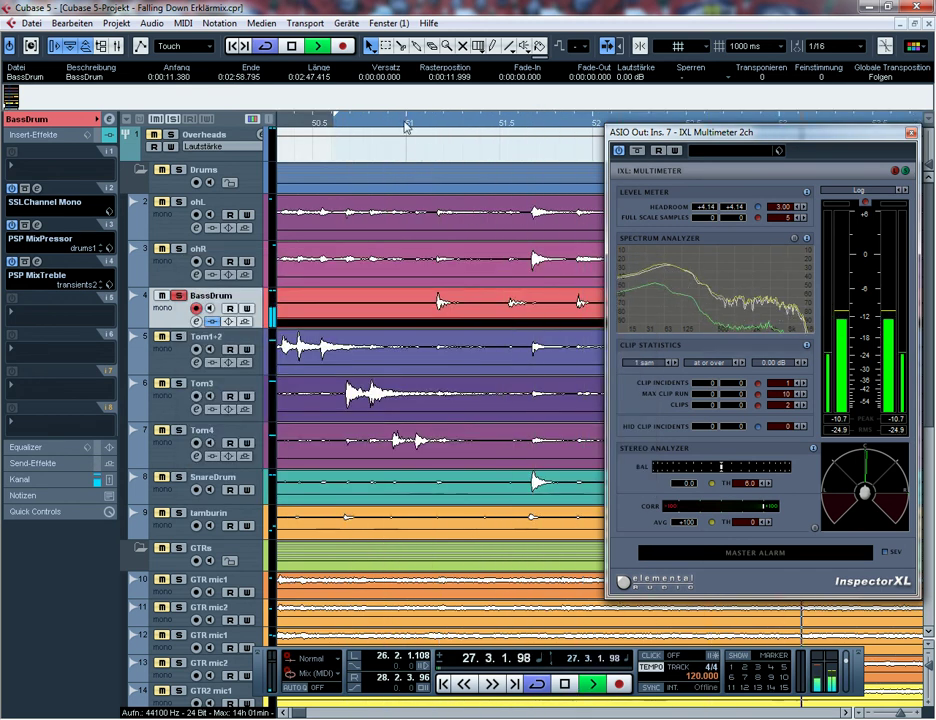
Set the loop range from 22.4.1.75 to 26.3.4.31 and solo the overhead tracks together with BassDrum.
mouse_move(300, 119)
left_mouse_down()
mouse_move(346, 68)
mouse_move(286, 83)
mouse_move(292, 112)
mouse_move(556, 116)
left_mouse_up()
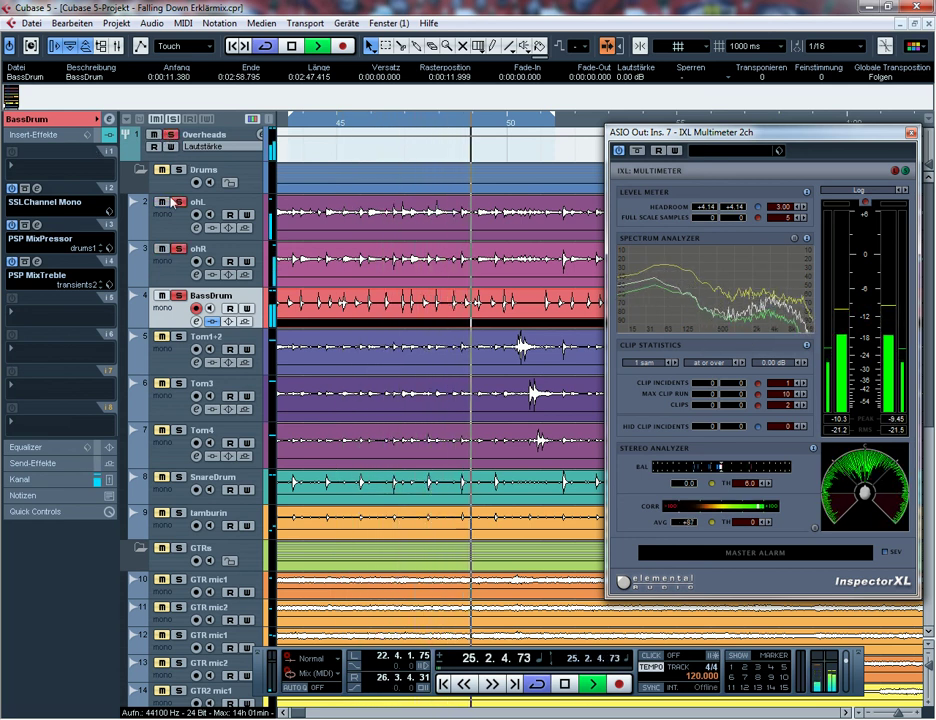
left_click(171, 279)
left_click(168, 308)
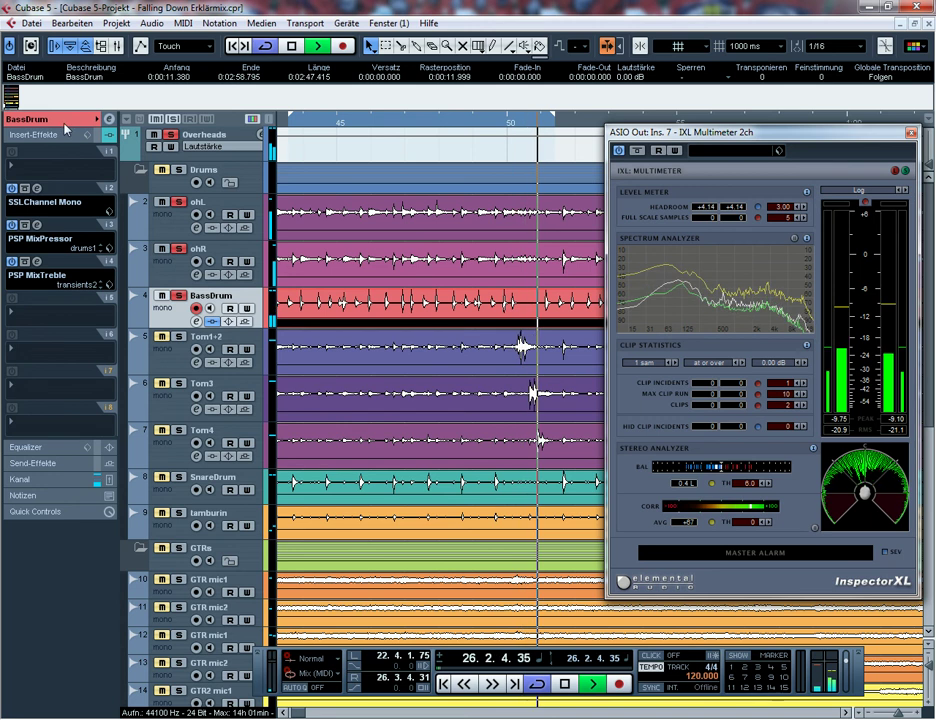
Show the BassDrum track's basic channel settings and change the loop range to 19.1.4.100 through 26.2.3.32.
left_click(60, 119)
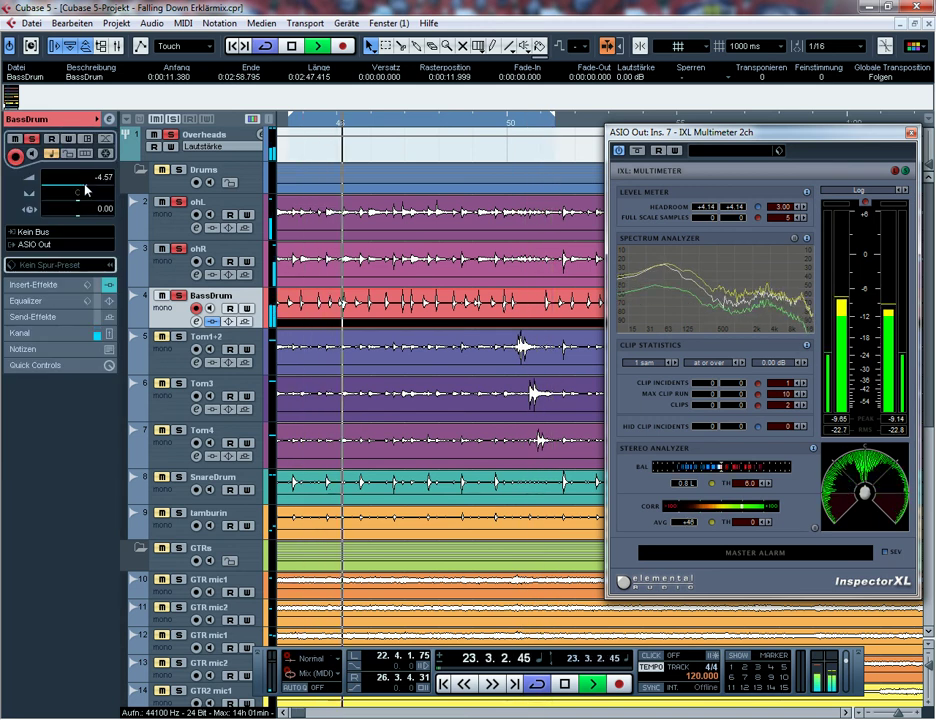
left_click(297, 125)
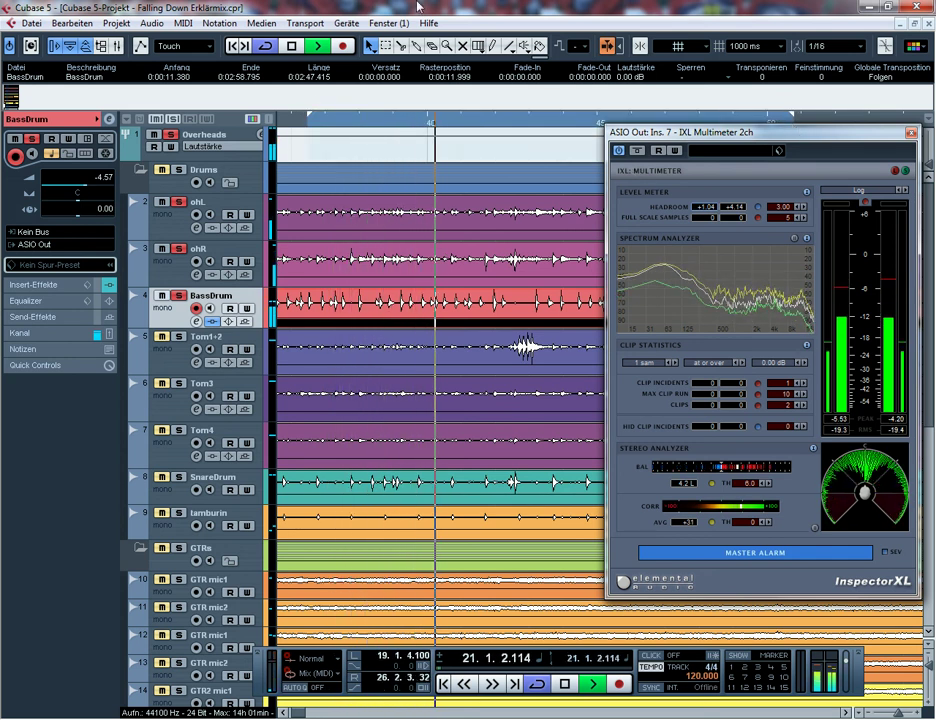
Solo the SnareDrum track, move it directly above BassDrum, and restart playback near the loop start.
left_click_drag(181, 478, 172, 290)
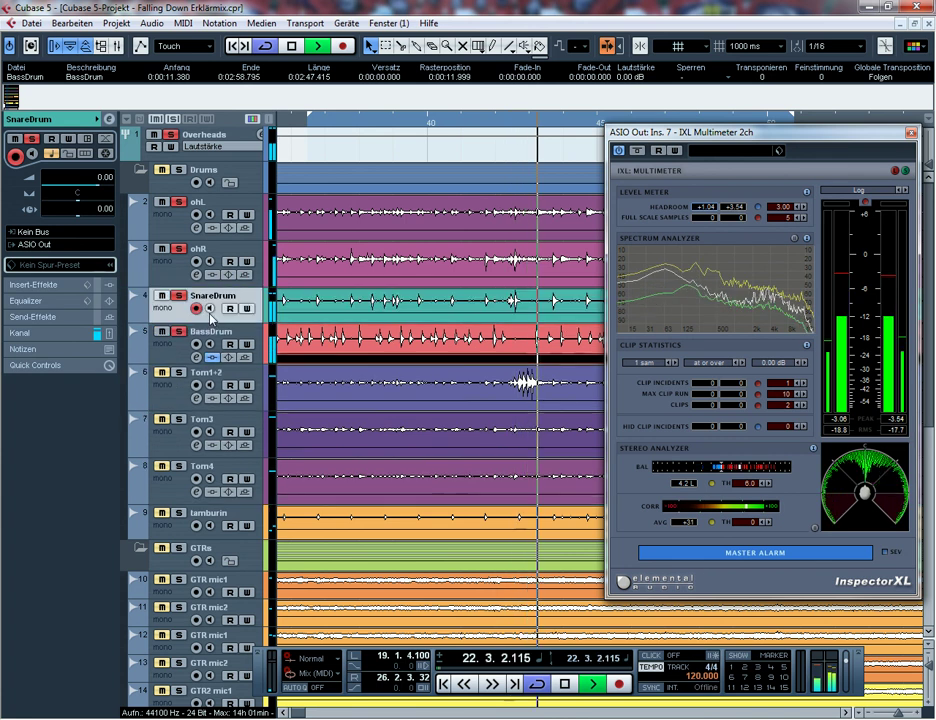
left_click(313, 123)
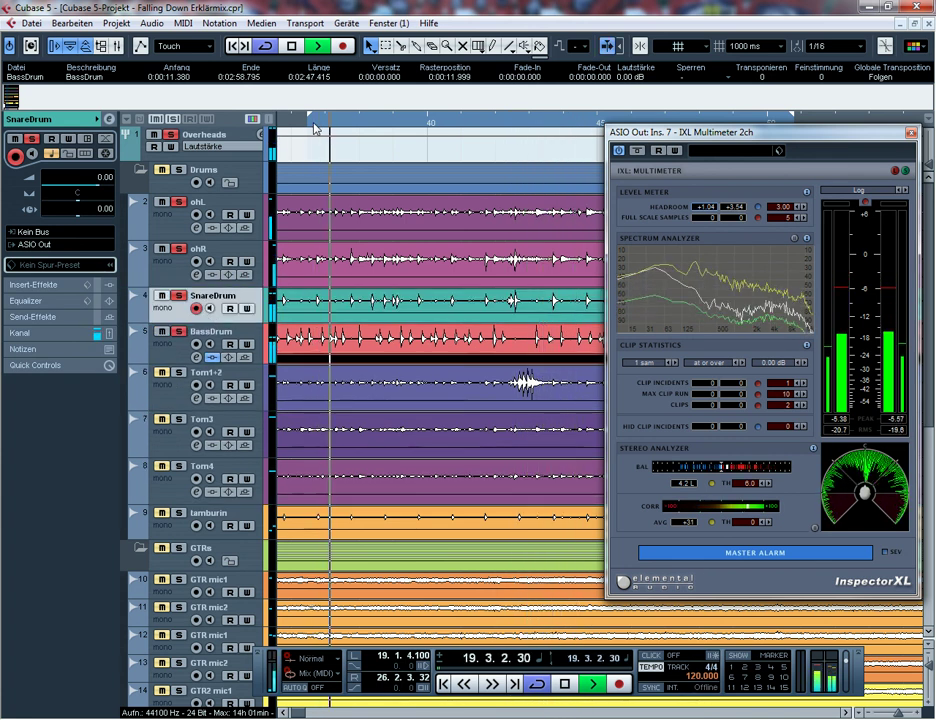